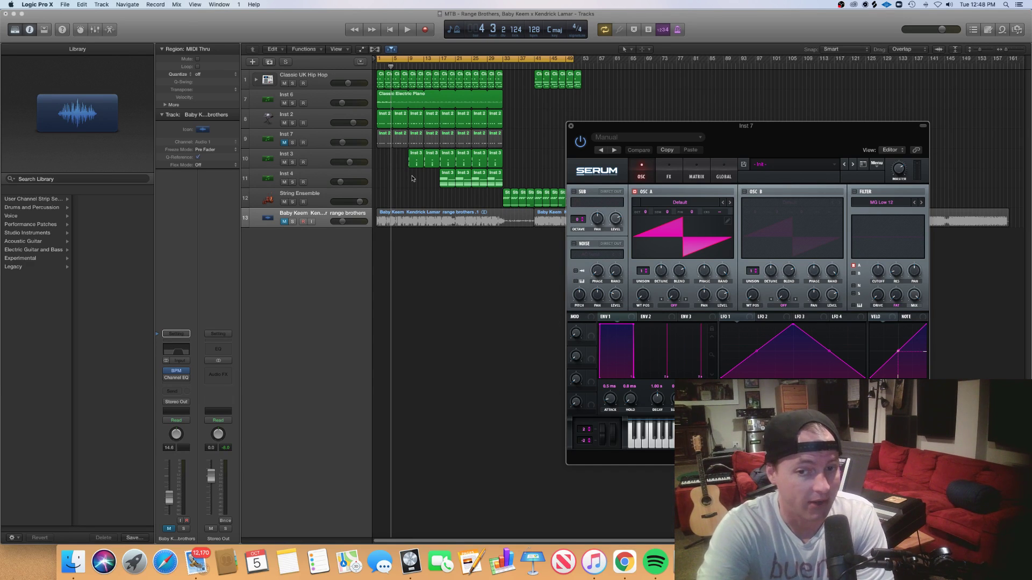
# Step: Hide the Library and enlarge the tracks while playing the full arrangement from the beginning to about bar 8
pyautogui.press('space')
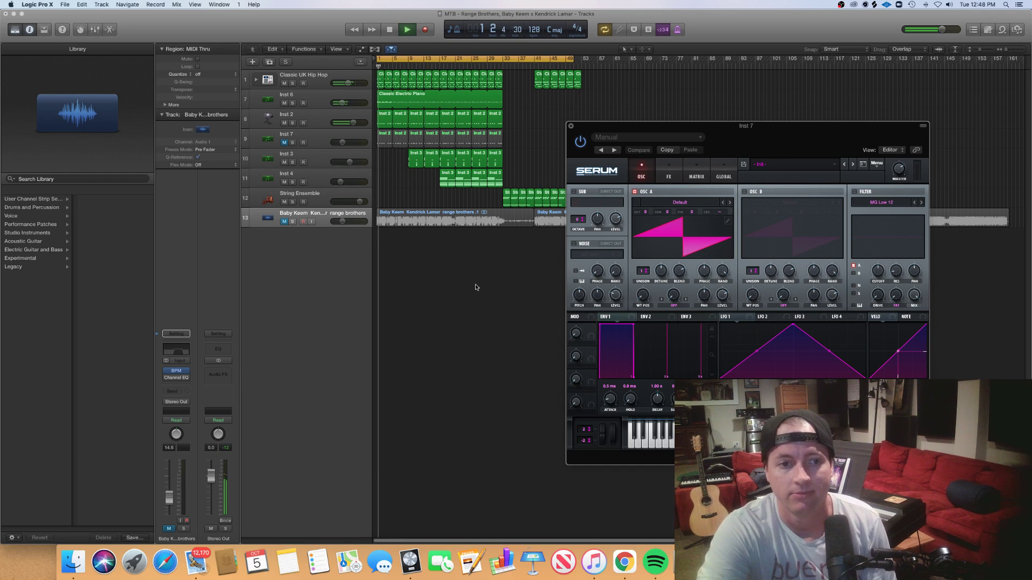
pyautogui.click(14, 31)
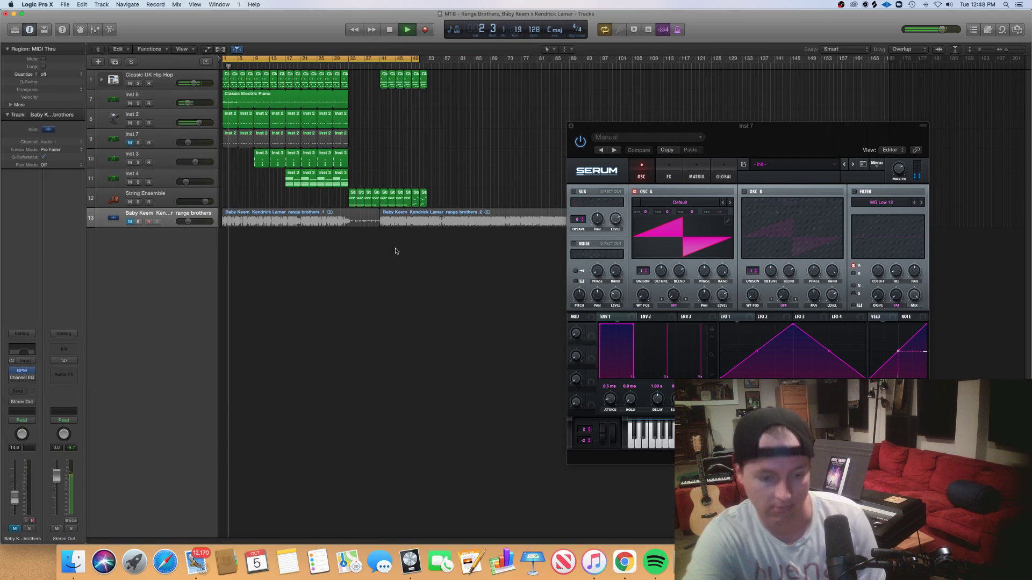
pyautogui.scroll(2, 394, 250)
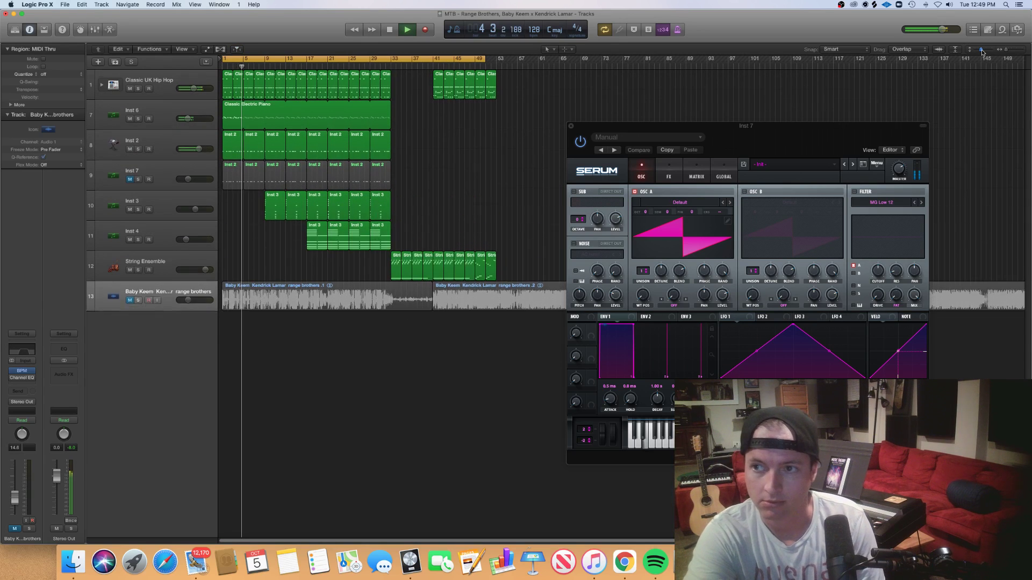
pyautogui.scroll(2, 539, 180)
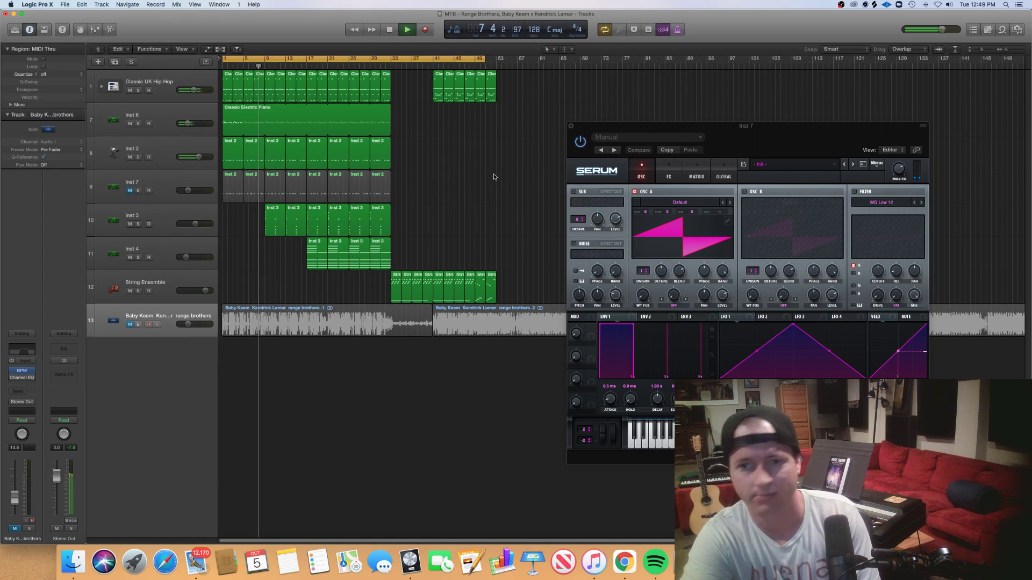
pyautogui.press('space')
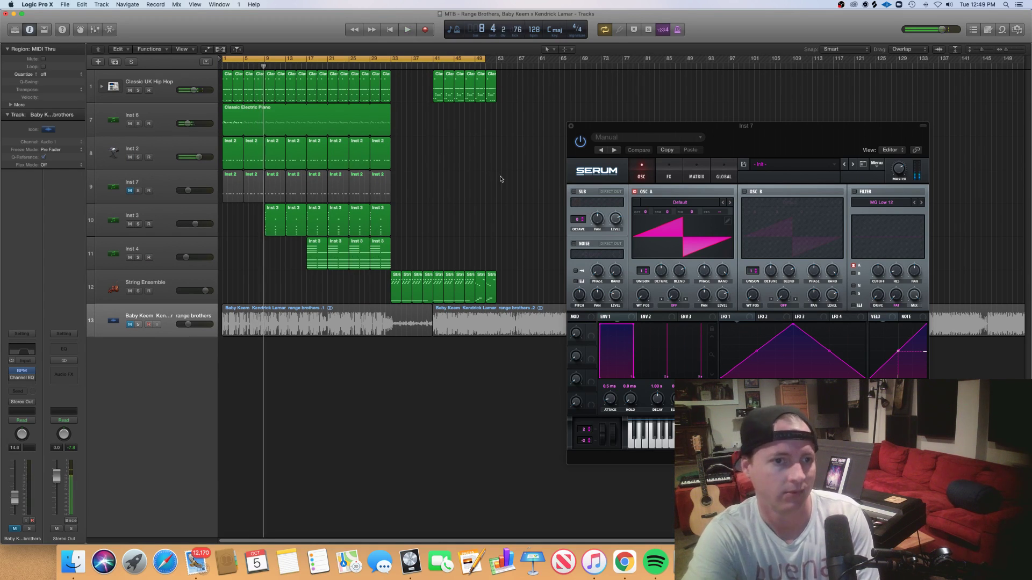
# Step: Solo the Inst 7 track and open its first region in the Piano Roll
pyautogui.click(173, 186)
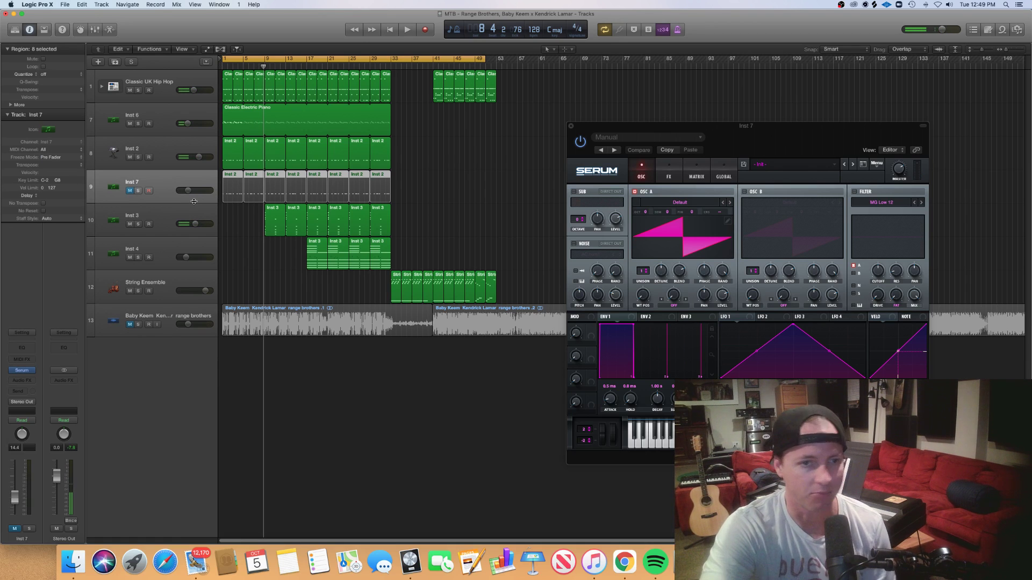
pyautogui.click(138, 191)
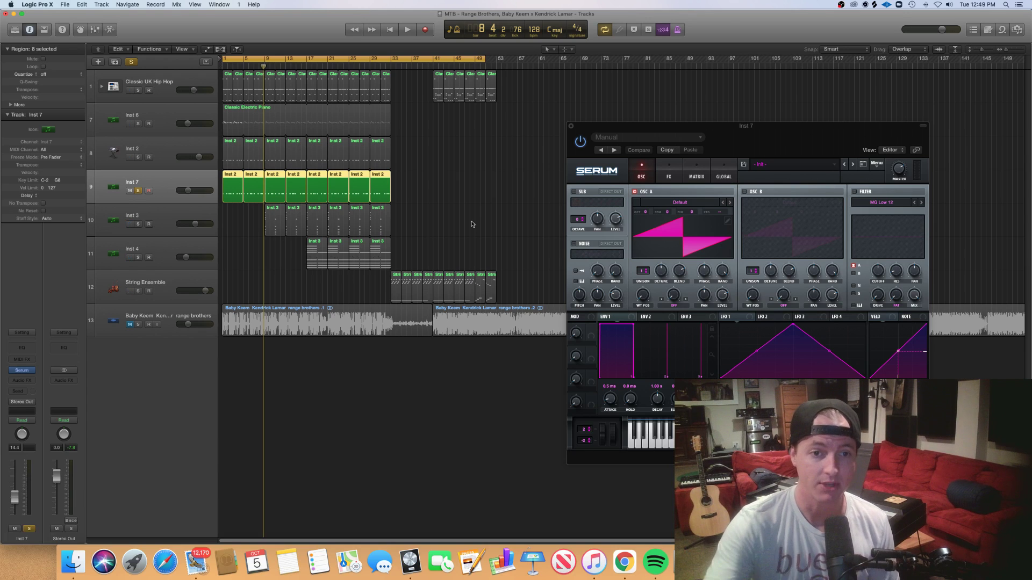
pyautogui.doubleClick(230, 195)
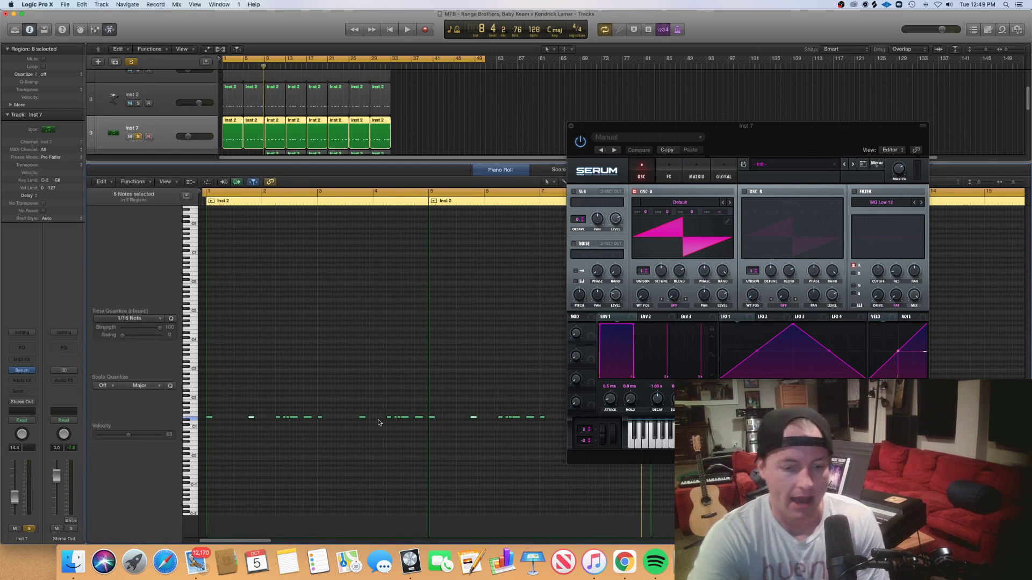
# Step: Examine the note pattern of the Inst 7 region in the Piano Roll, then close the editor
pyautogui.press('super+Right')
pyautogui.press('super+Right')
pyautogui.press('super+Right')
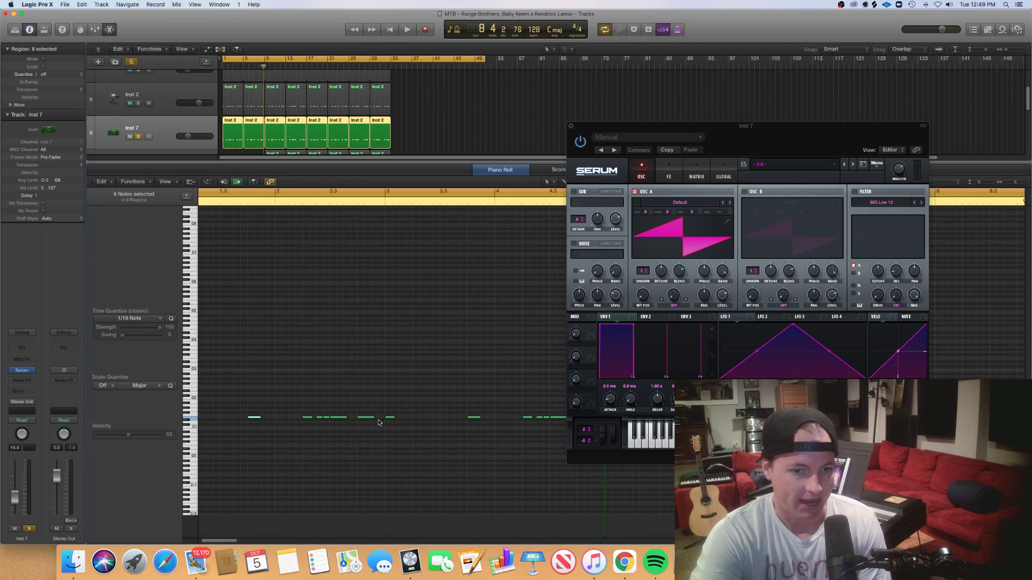
pyautogui.press('super+Left')
pyautogui.press('super+Left')
pyautogui.press('super+Left')
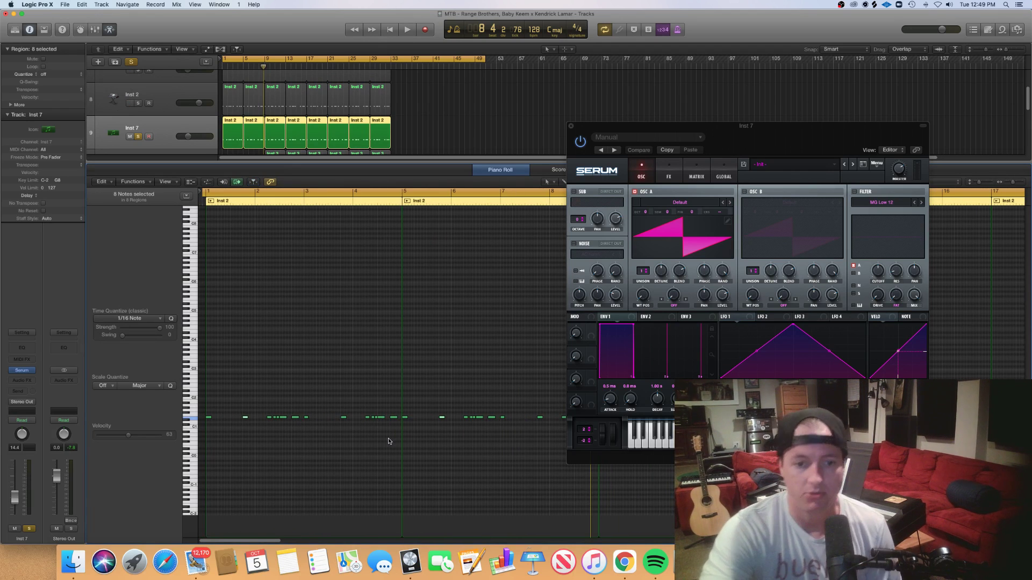
pyautogui.moveTo(394, 430); pyautogui.dragTo(207, 428)
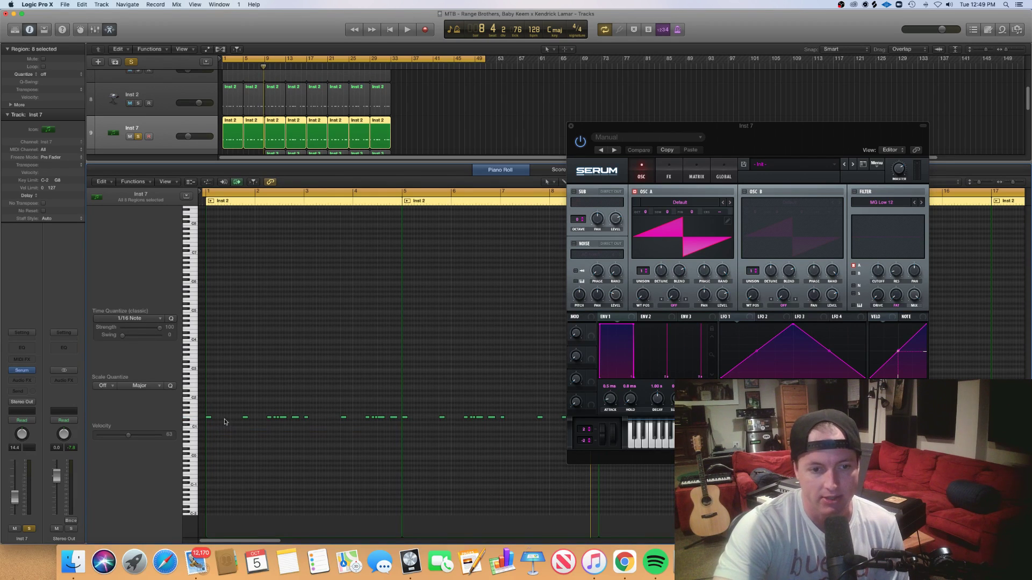
pyautogui.click(164, 121)
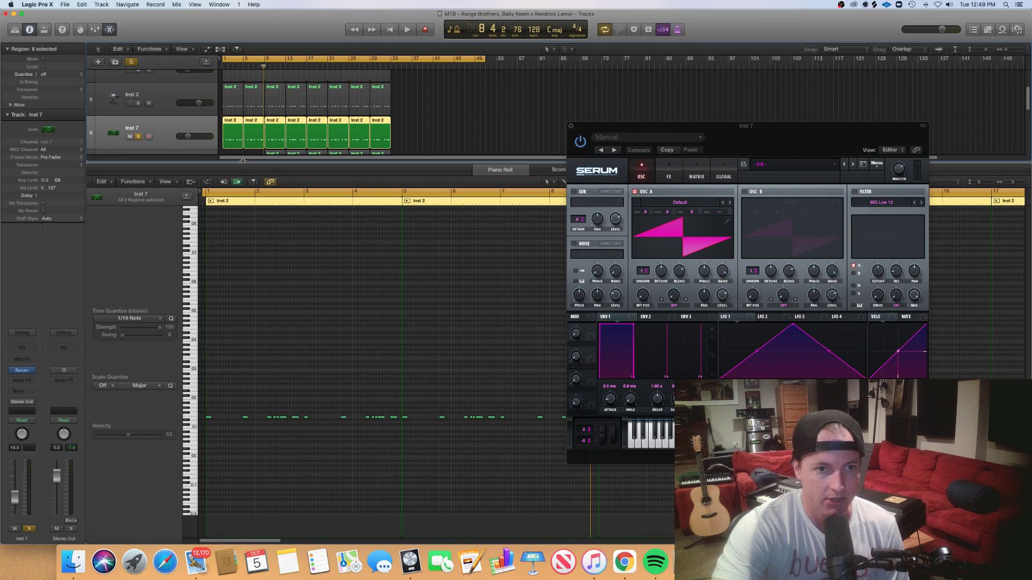
pyautogui.press('p')
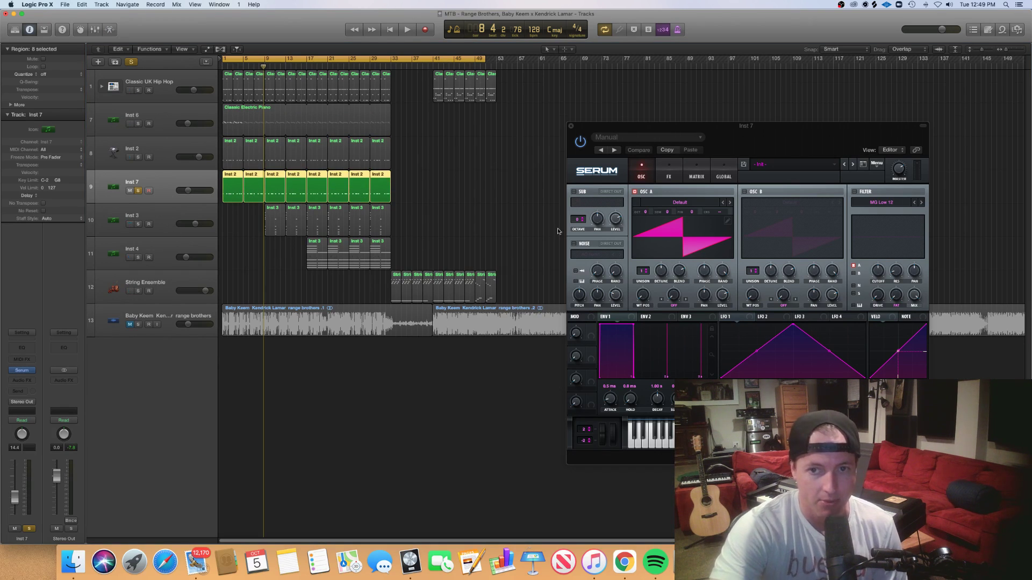
# Step: Move the Serum window nearer the tracks and listen to the soloed Inst 7 part from the beginning
pyautogui.moveTo(771, 140); pyautogui.dragTo(516, 123)
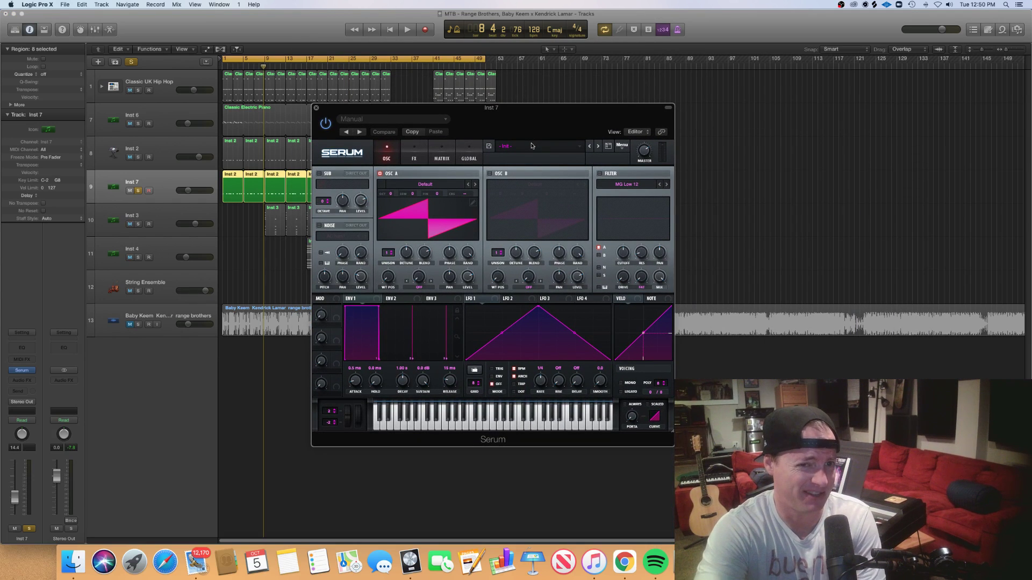
pyautogui.press('Return')
pyautogui.press('space')
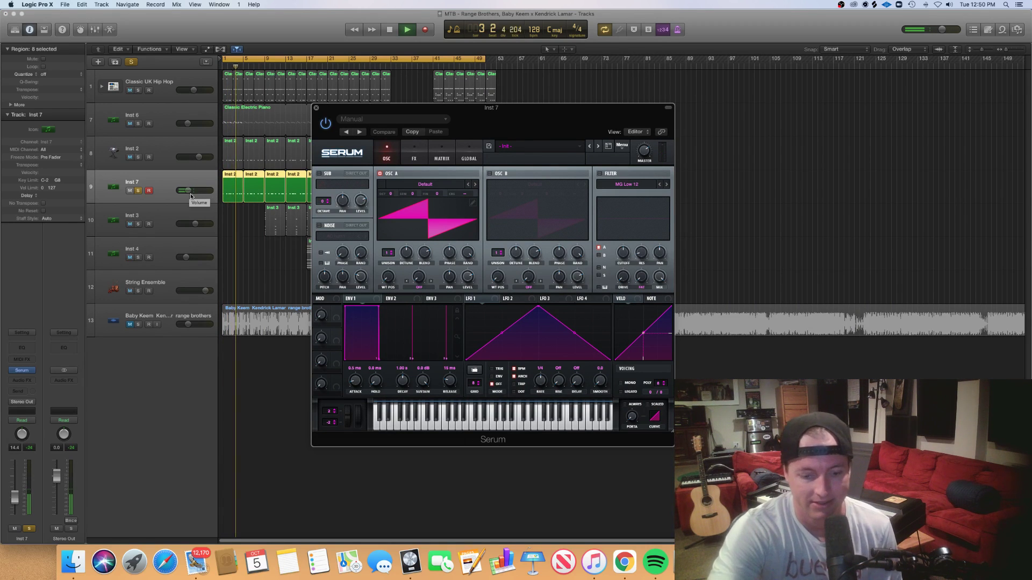
pyautogui.press('space')
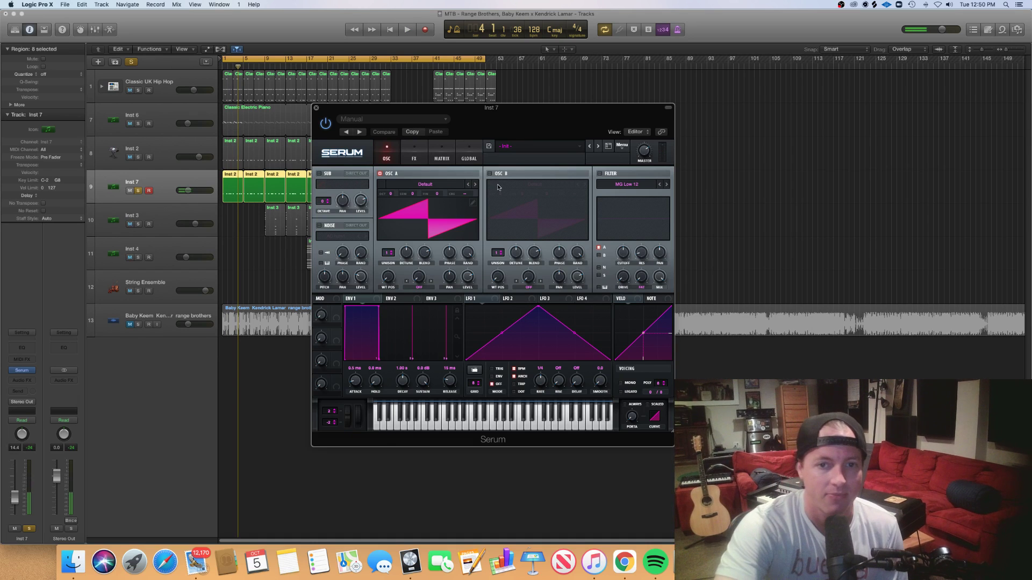
# Step: Enable oscillator B in Serum, switching oscillator A off briefly and back on so both are active
pyautogui.click(490, 174)
pyautogui.click(380, 174)
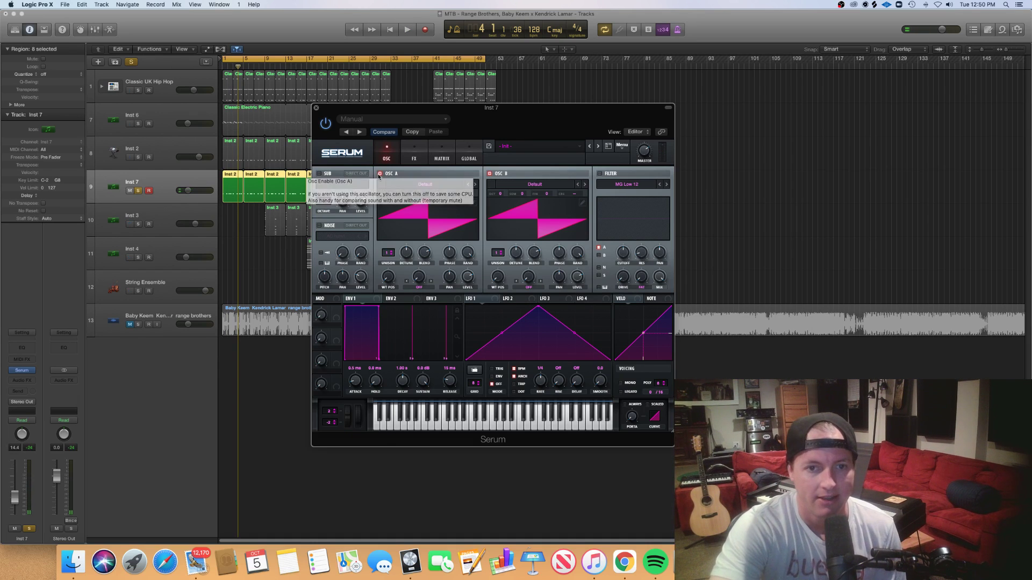
pyautogui.moveTo(579, 278); pyautogui.dragTo(578, 313)
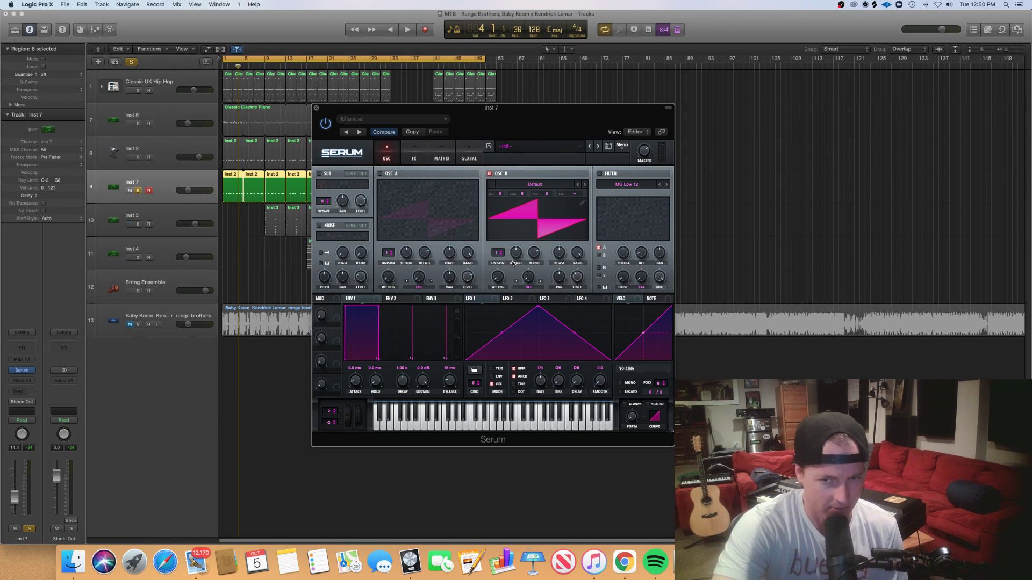
pyautogui.click(380, 173)
# Step: Load the Analog_BD_Sin wavetable from the Analog category into oscillator A and lower its octave to -1
pyautogui.click(425, 184)
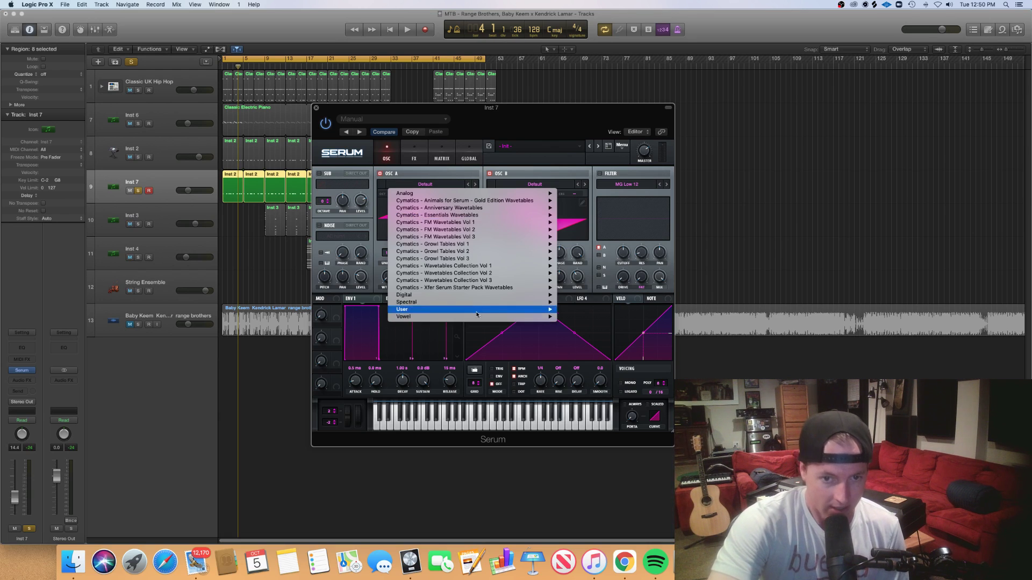
pyautogui.moveTo(510, 197)
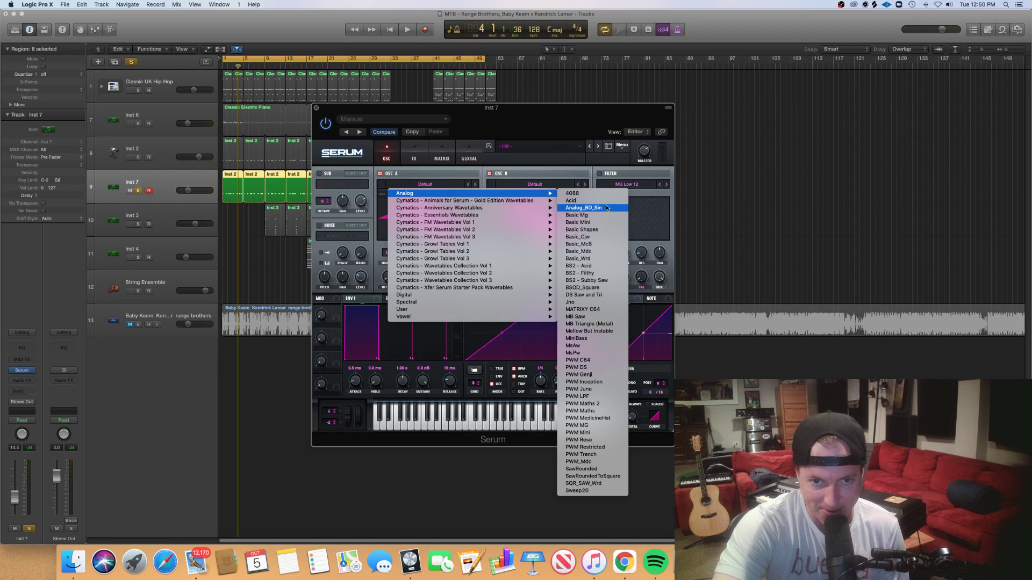
pyautogui.click(607, 208)
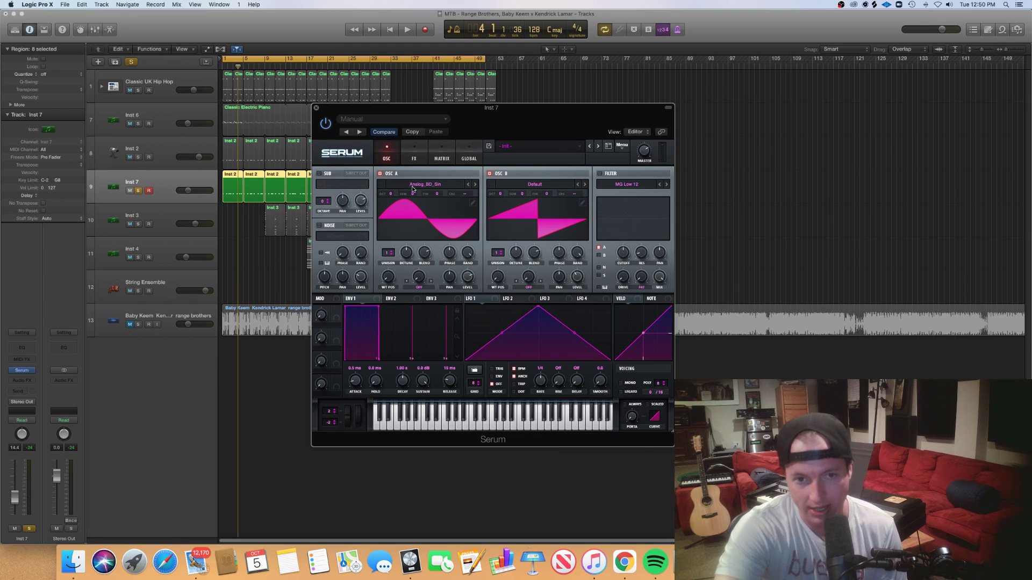
pyautogui.moveTo(390, 194); pyautogui.dragTo(390, 208)
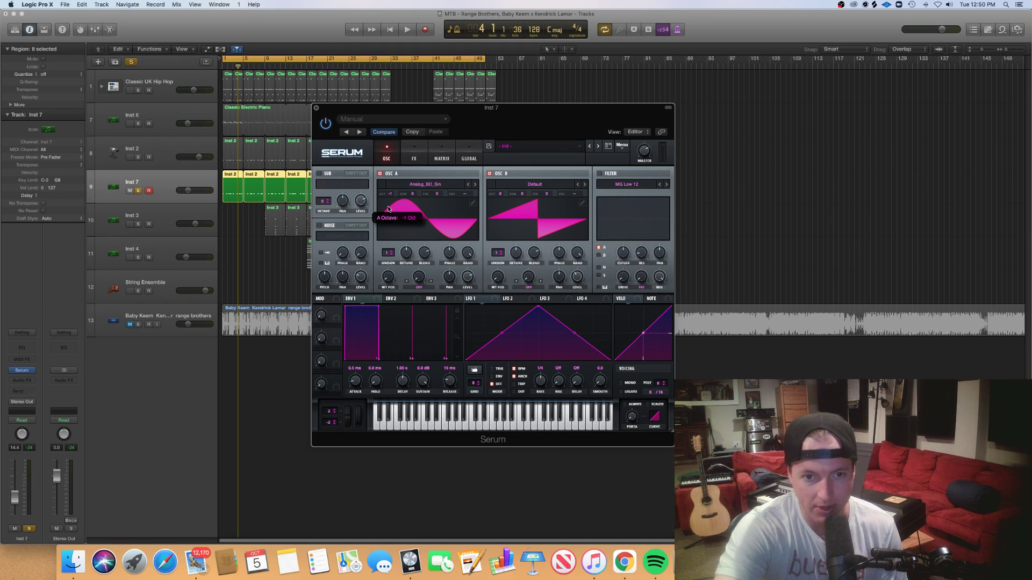
# Step: Play the soloed part from the start and raise the Inst 7 track volume
pyautogui.press('space')
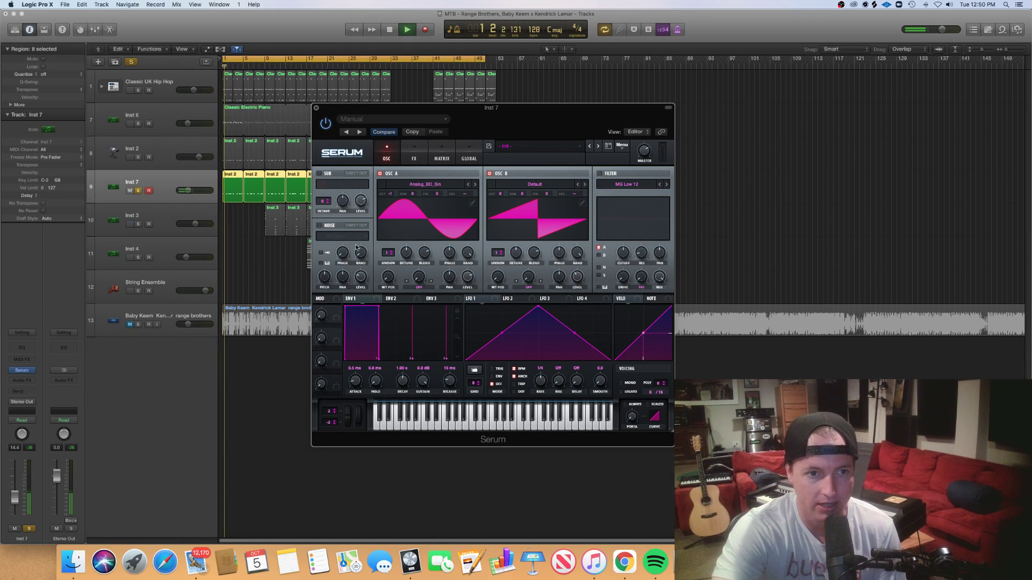
pyautogui.moveTo(208, 192); pyautogui.dragTo(208, 195)
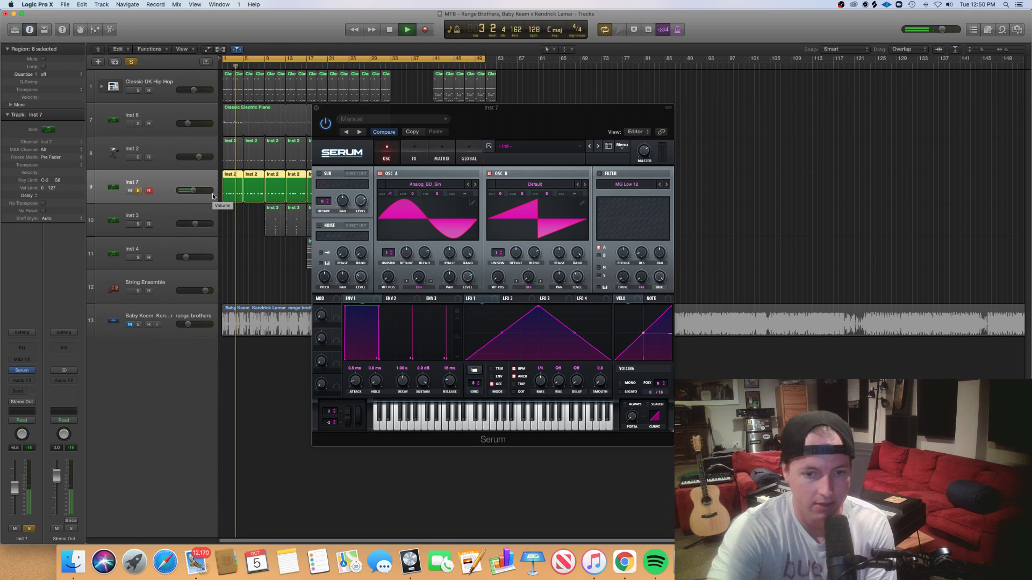
pyautogui.press('space')
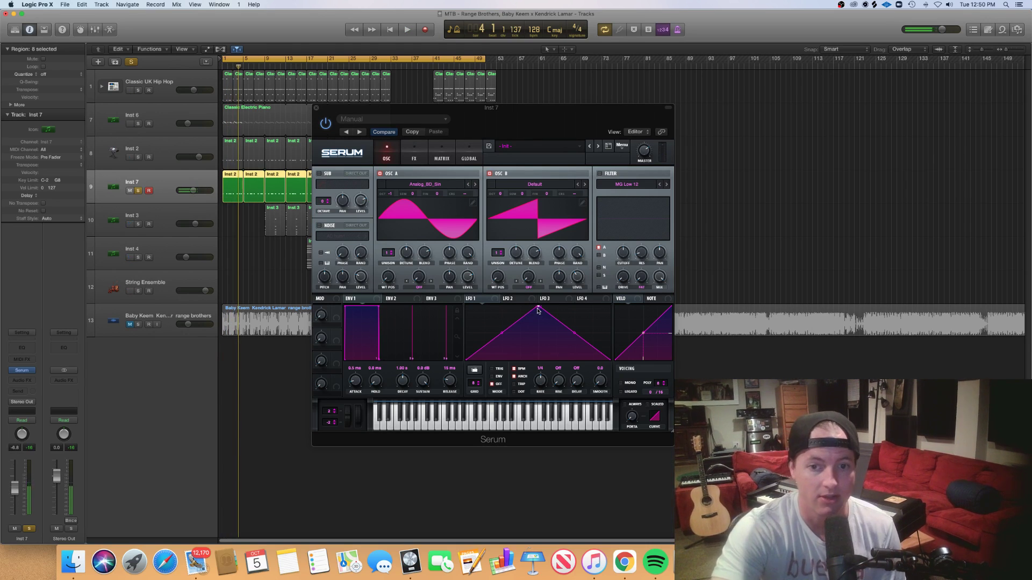
# Step: Reshape LFO 1 into a single falling ramp with an outward-bowed curve and set its mode to ENV
pyautogui.click(457, 289)
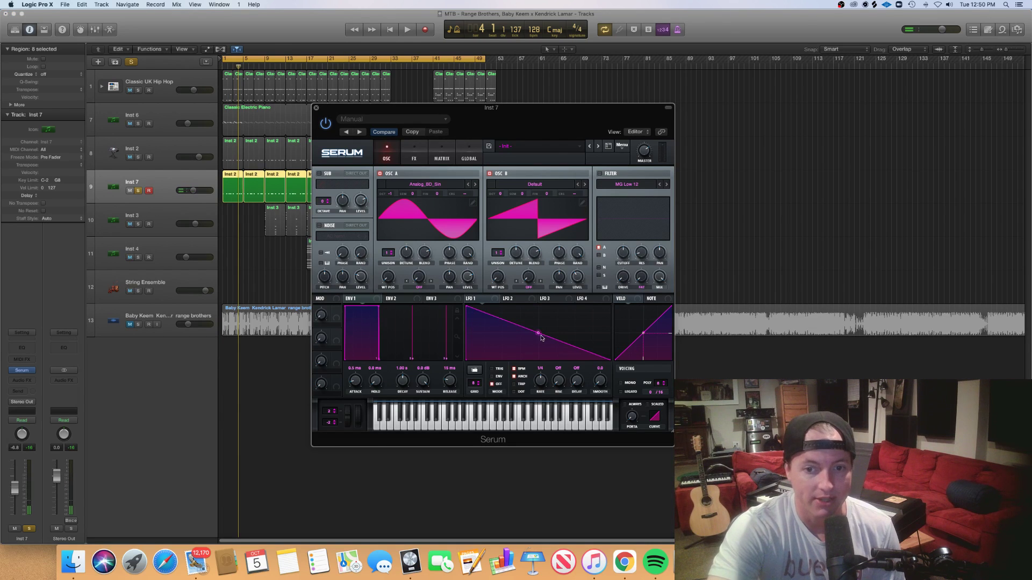
pyautogui.moveTo(540, 335); pyautogui.dragTo(542, 332)
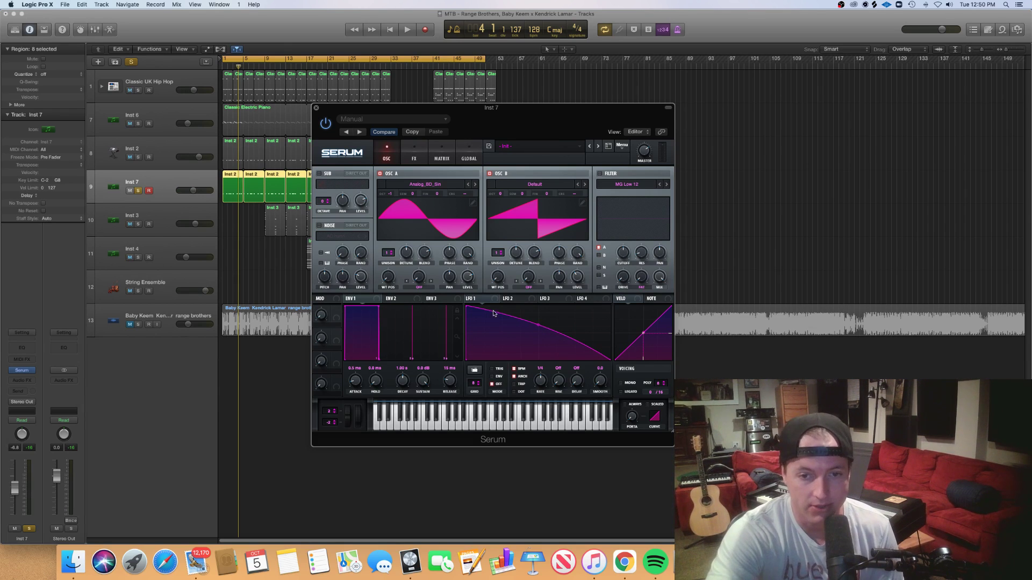
pyautogui.click(492, 377)
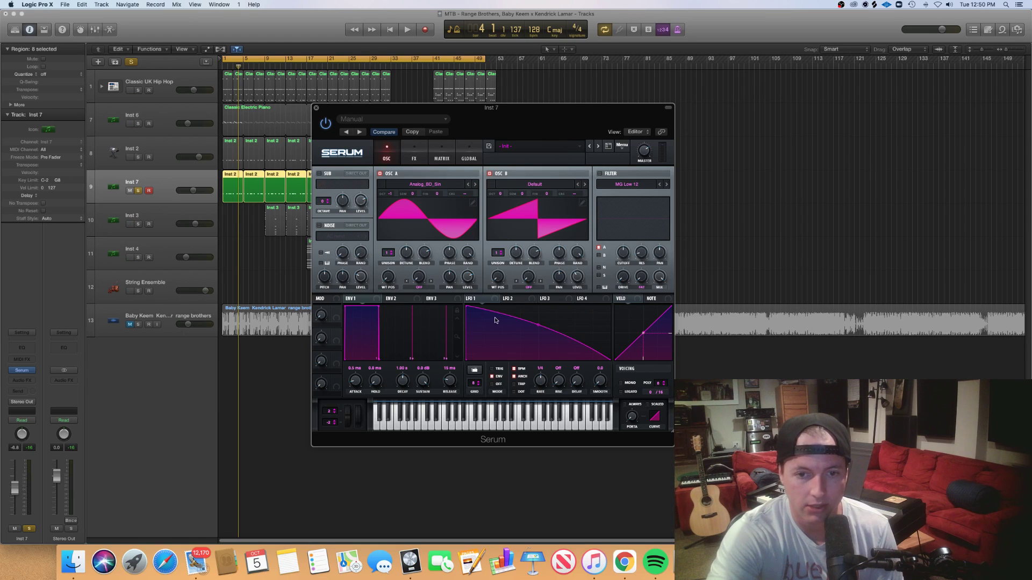
# Step: Assign LFO 1 to the levels of oscillators A and B and adjust both modulation amounts
pyautogui.moveTo(468, 298); pyautogui.dragTo(461, 259)
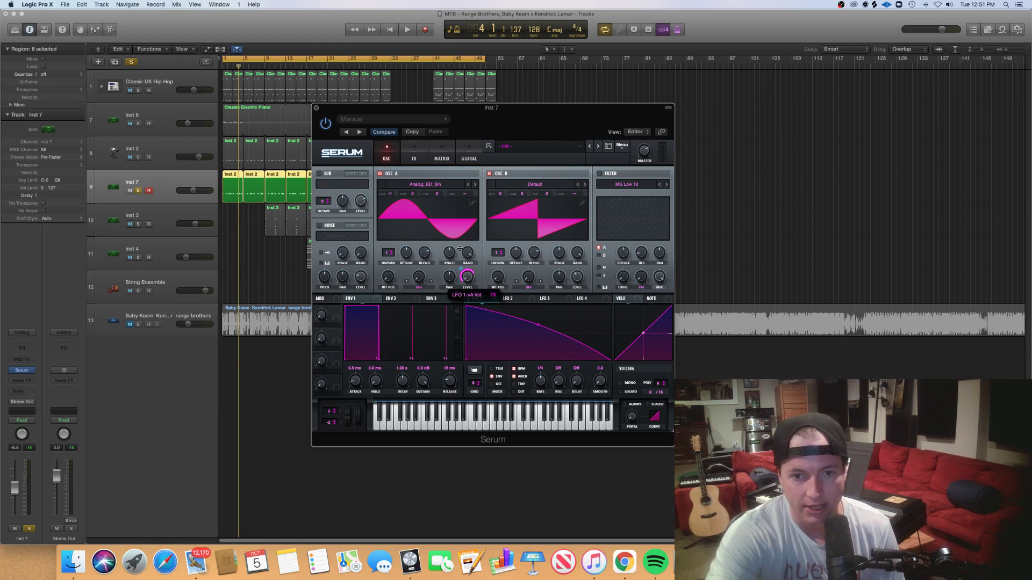
pyautogui.moveTo(495, 299)
pyautogui.mouseDown()
pyautogui.moveTo(554, 301)
pyautogui.moveTo(596, 280)
pyautogui.moveTo(578, 280)
pyautogui.mouseUp()
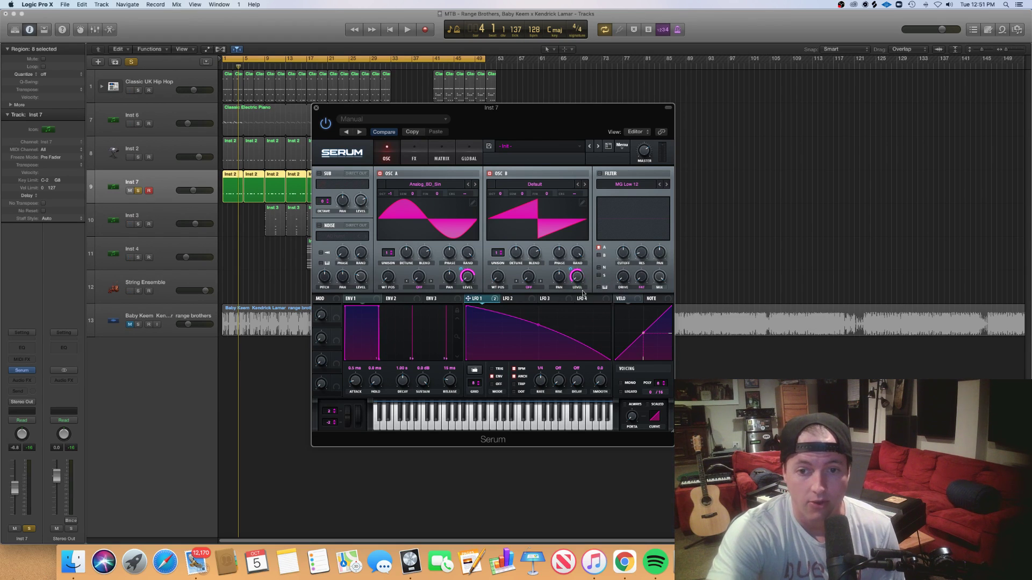
pyautogui.moveTo(570, 271)
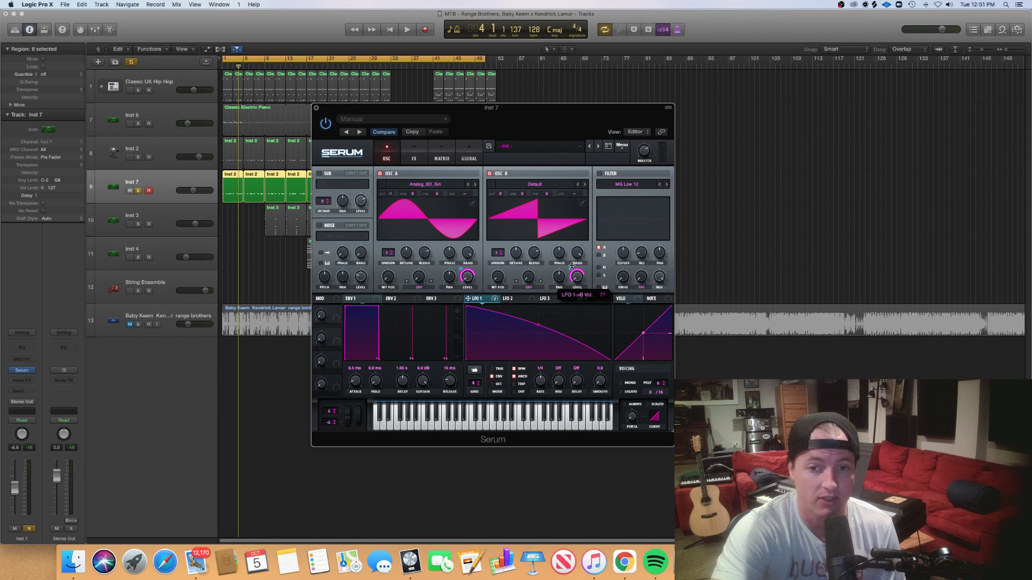
pyautogui.moveTo(571, 269); pyautogui.dragTo(571, 269)
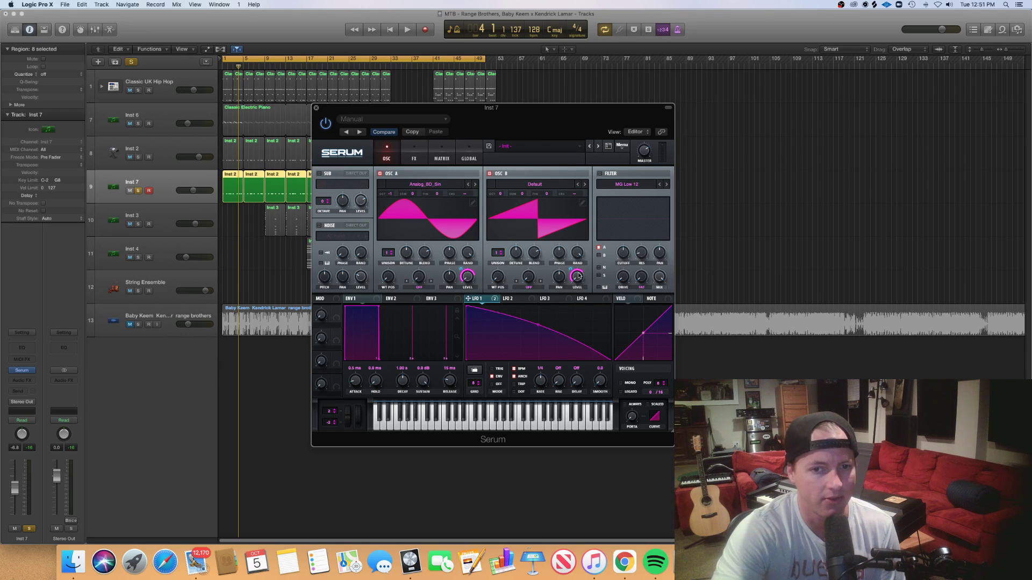
# Step: Reshape the LFO 1 curve with extra points into a rounded shoulder and falling tail, auditioning the bass and trying its rate
pyautogui.moveTo(510, 320); pyautogui.dragTo(594, 359)
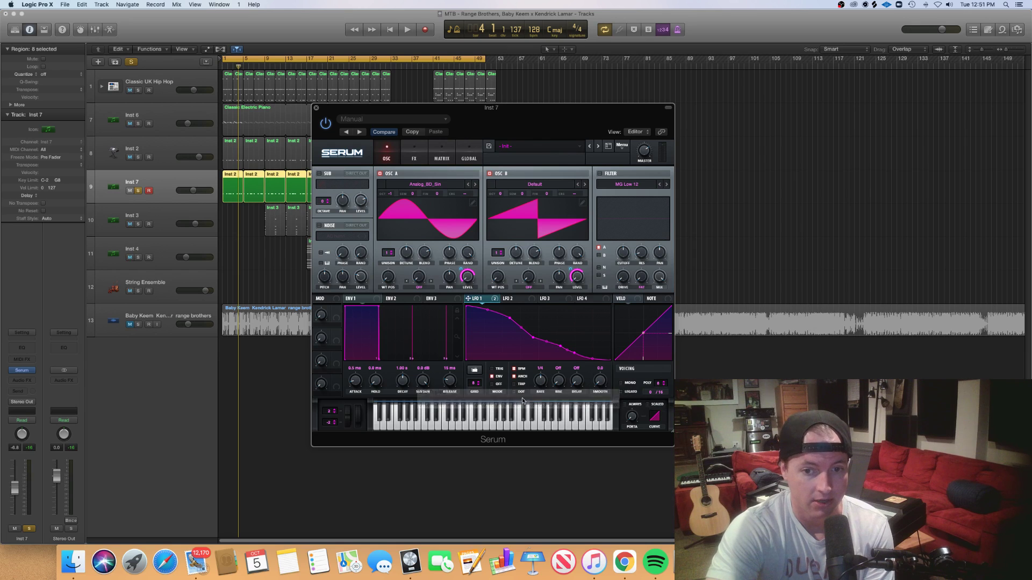
pyautogui.press('space')
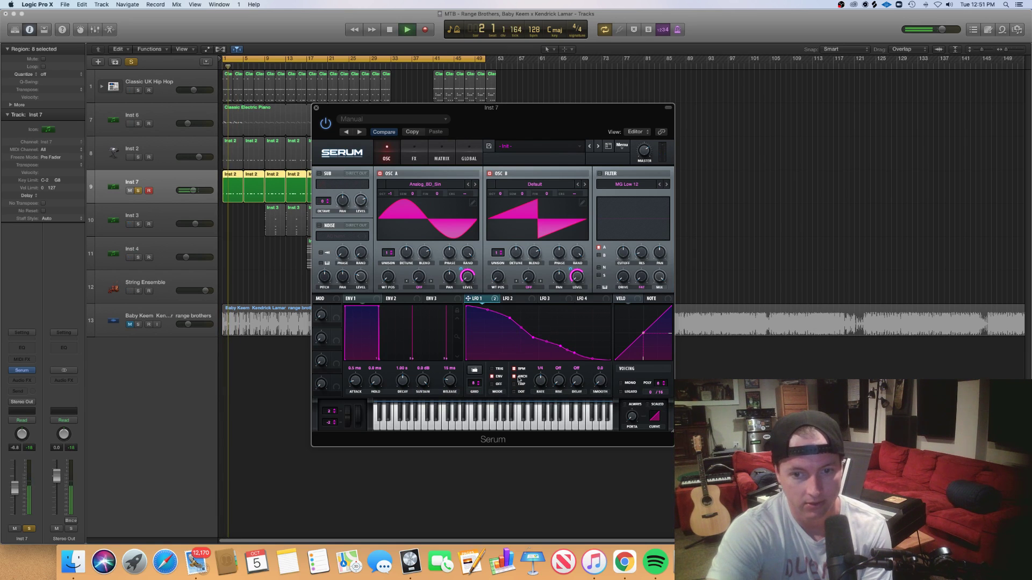
pyautogui.press('space')
pyautogui.moveTo(541, 382); pyautogui.dragTo(545, 389)
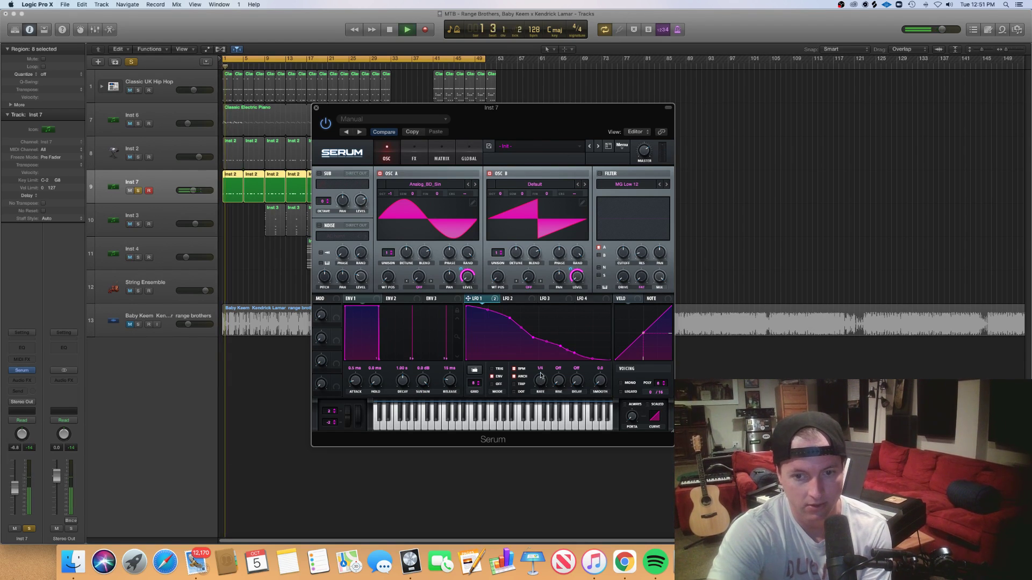
pyautogui.moveTo(541, 383); pyautogui.dragTo(539, 379)
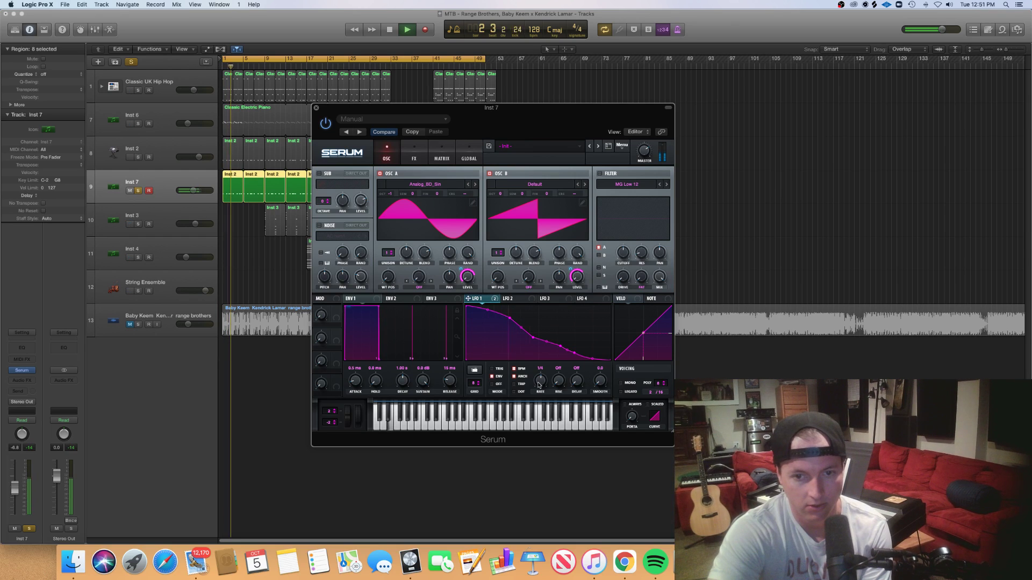
pyautogui.moveTo(510, 320); pyautogui.dragTo(551, 337)
pyautogui.press('space')
# Step: Reduce LFO 1's modulation of oscillator B's level to 33 and replay the part
pyautogui.moveTo(574, 280); pyautogui.dragTo(576, 278)
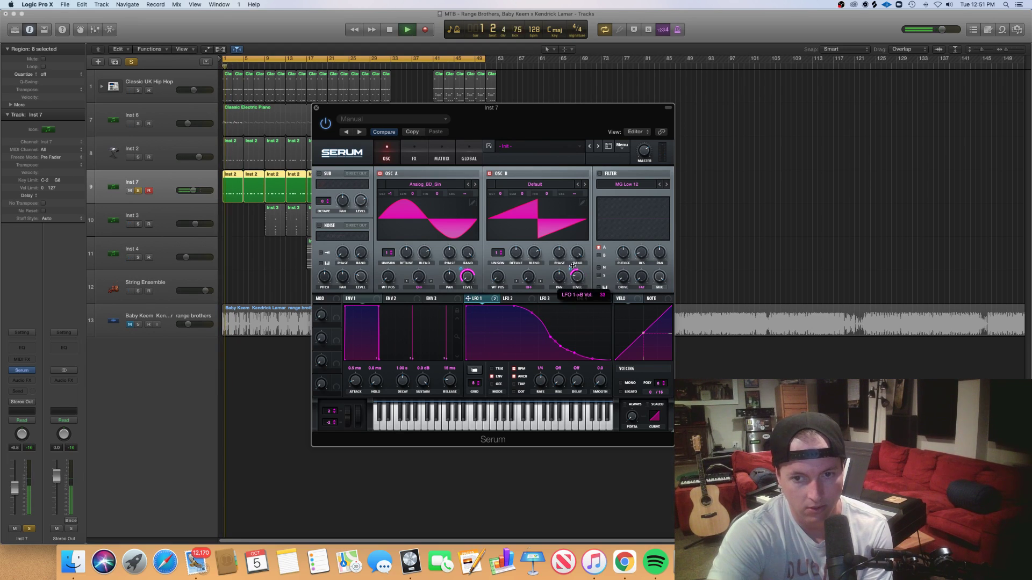
pyautogui.press('space')
pyautogui.press('space')
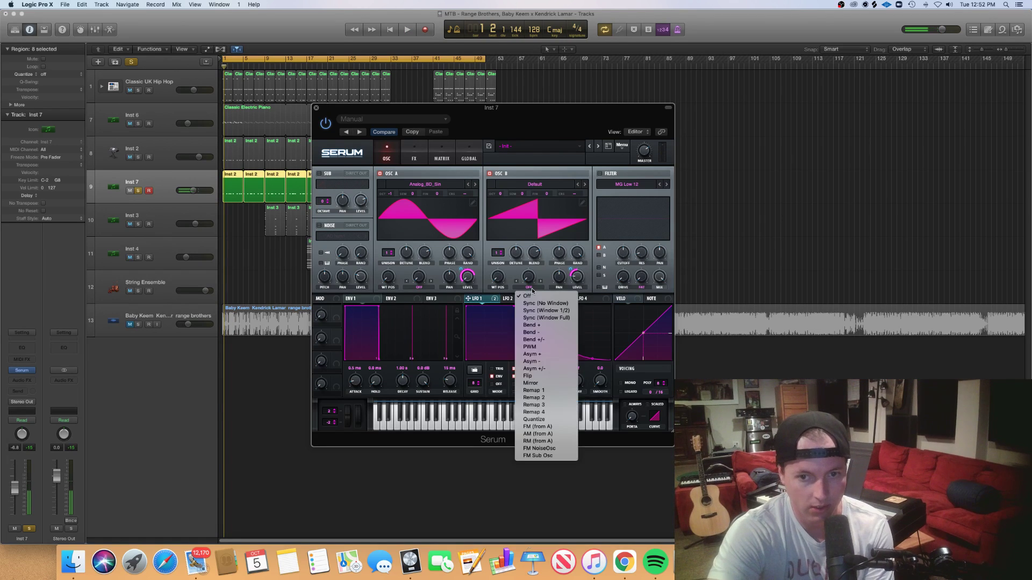
# Step: Set oscillator B's warp mode to FM (from A), adjust the warp amount and play the part
pyautogui.click(529, 287)
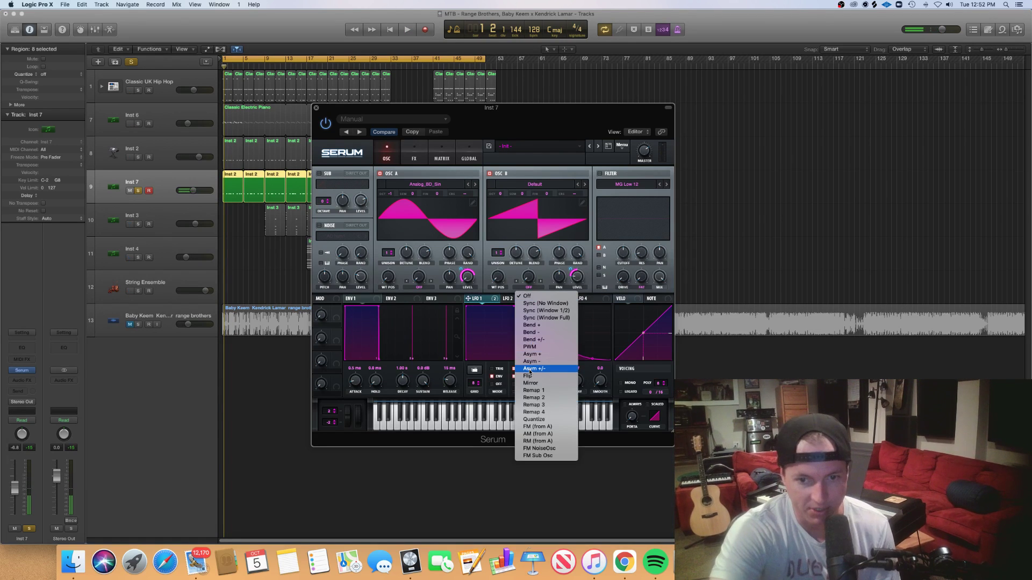
pyautogui.click(550, 428)
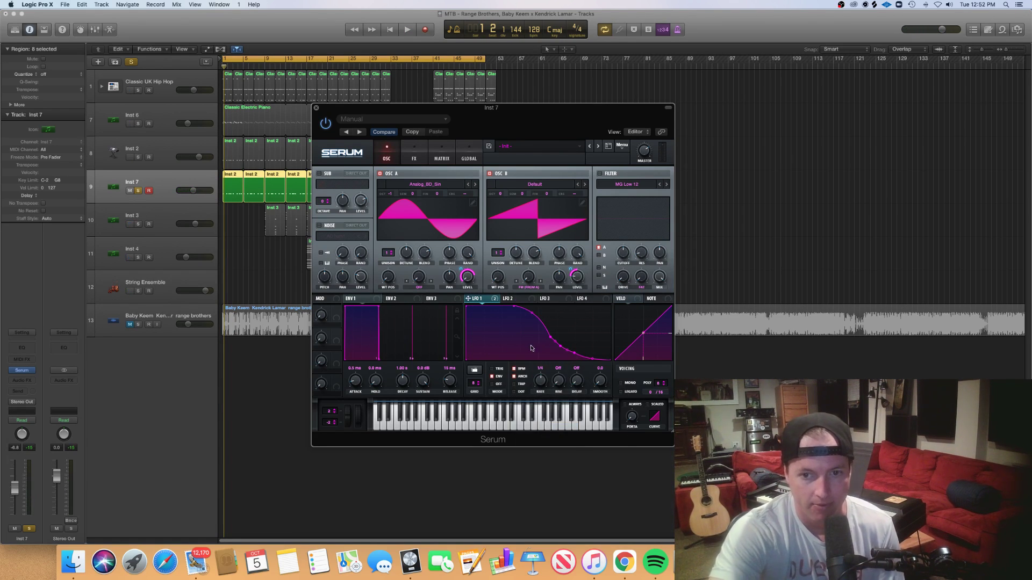
pyautogui.moveTo(525, 276); pyautogui.dragTo(535, 255)
pyautogui.press('space')
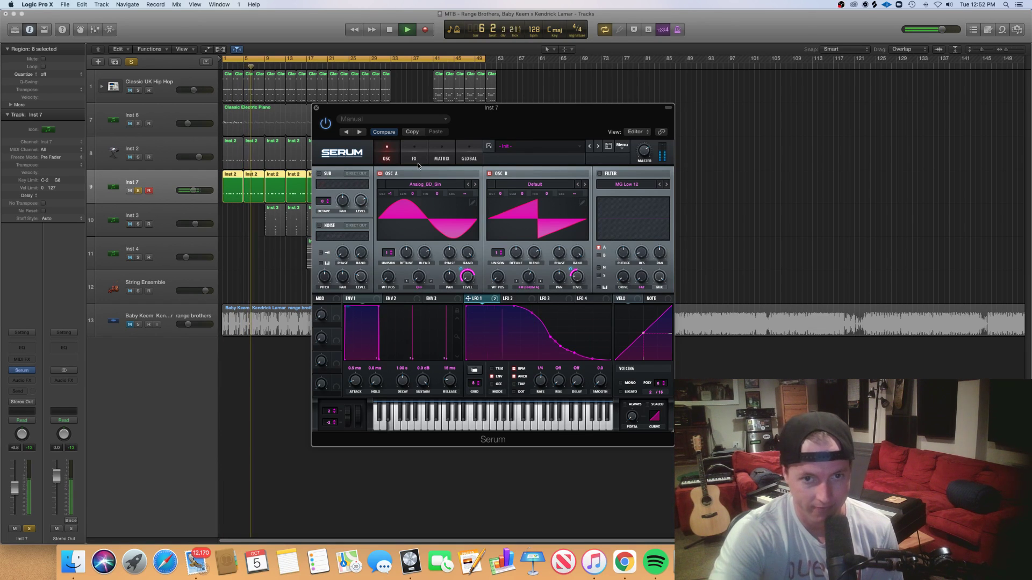
# Step: Enable the noise oscillator with the AC hum1 sample and modulate its level with LFO 1
pyautogui.click(319, 226)
pyautogui.moveTo(361, 278); pyautogui.dragTo(357, 304)
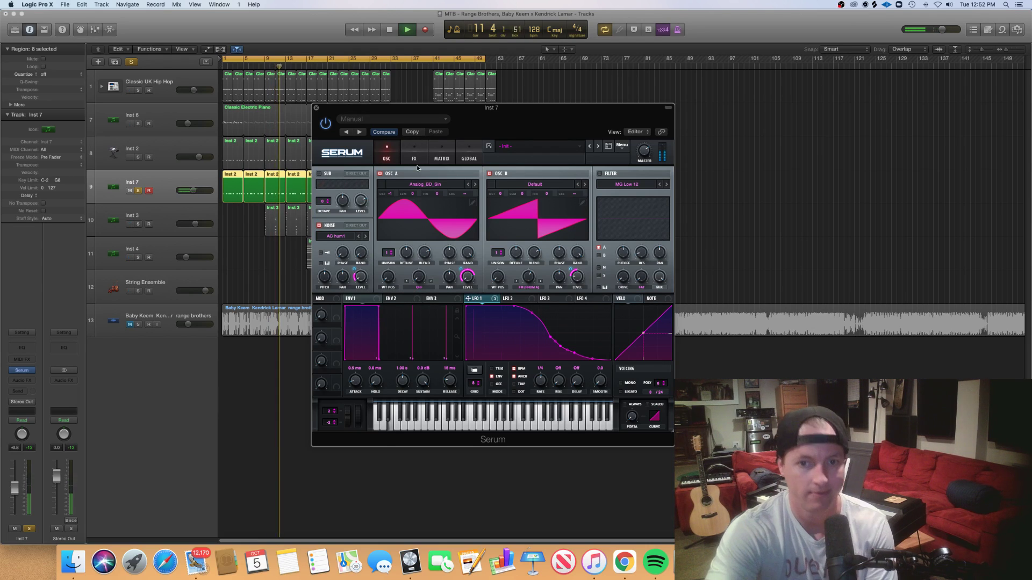
pyautogui.press('space')
# Step: Add the Tube distortion effect, assign LFO 1 to its drive and play the part from the start
pyautogui.click(415, 156)
pyautogui.press('Return')
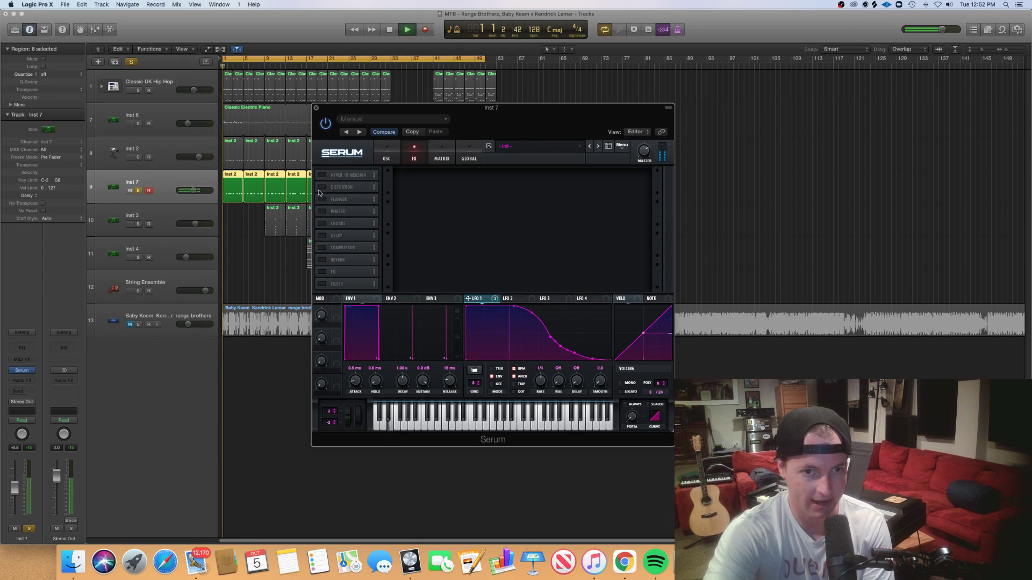
pyautogui.click(323, 187)
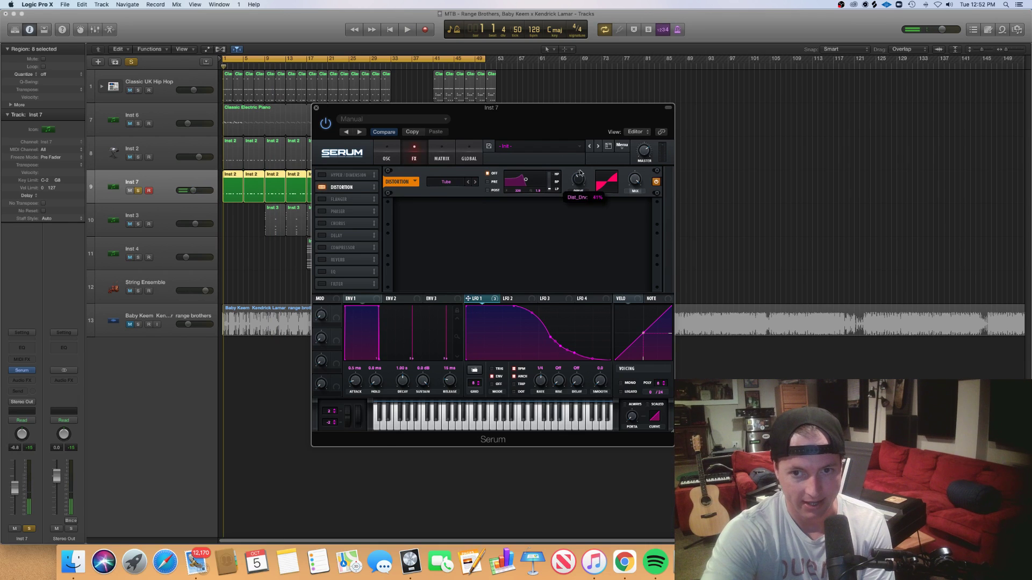
pyautogui.press('space')
pyautogui.moveTo(476, 299); pyautogui.dragTo(579, 180)
pyautogui.press('space')
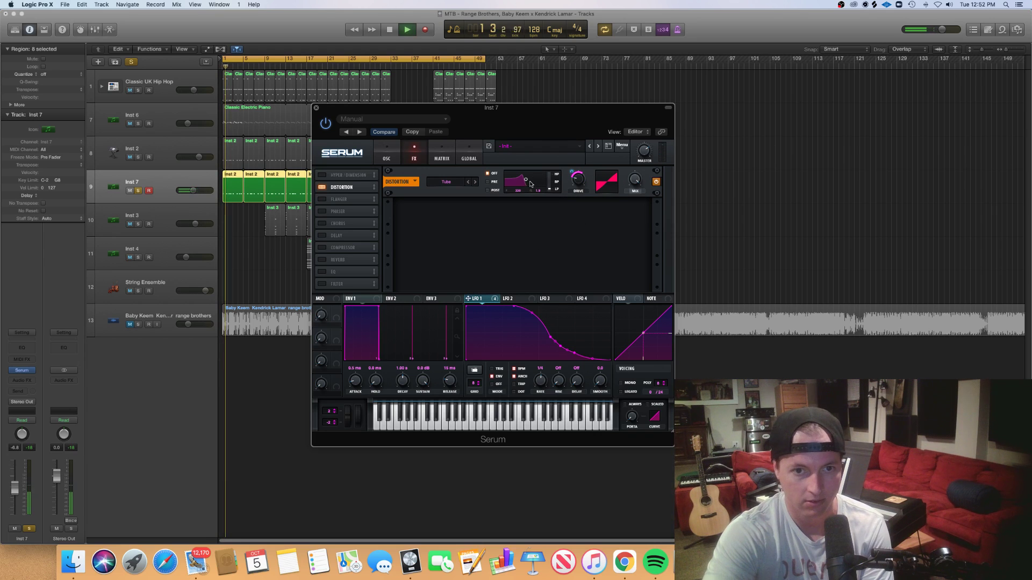
# Step: Add the compressor effect and adjust its attack and release while the part plays
pyautogui.click(360, 249)
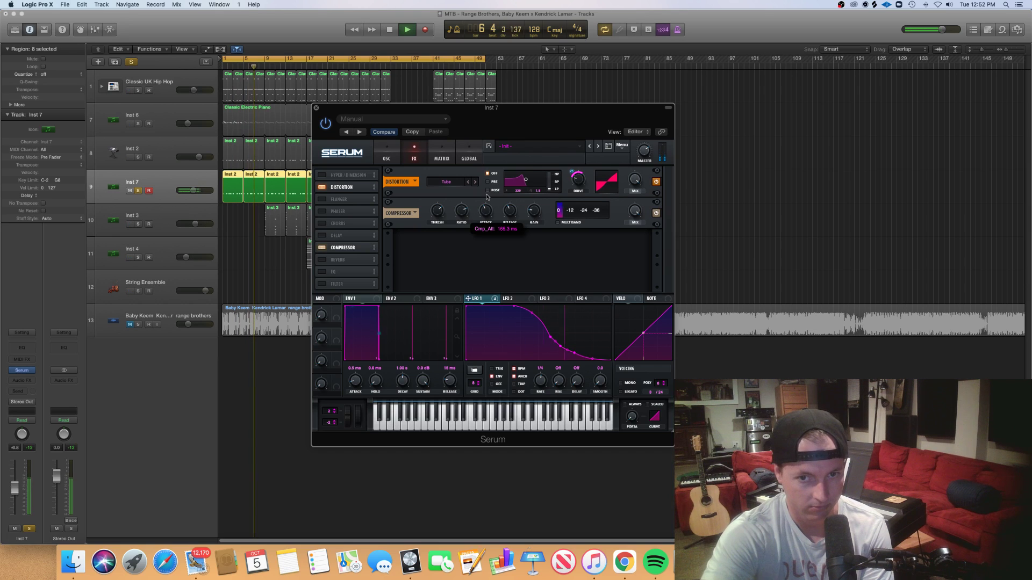
pyautogui.moveTo(510, 214); pyautogui.dragTo(513, 223)
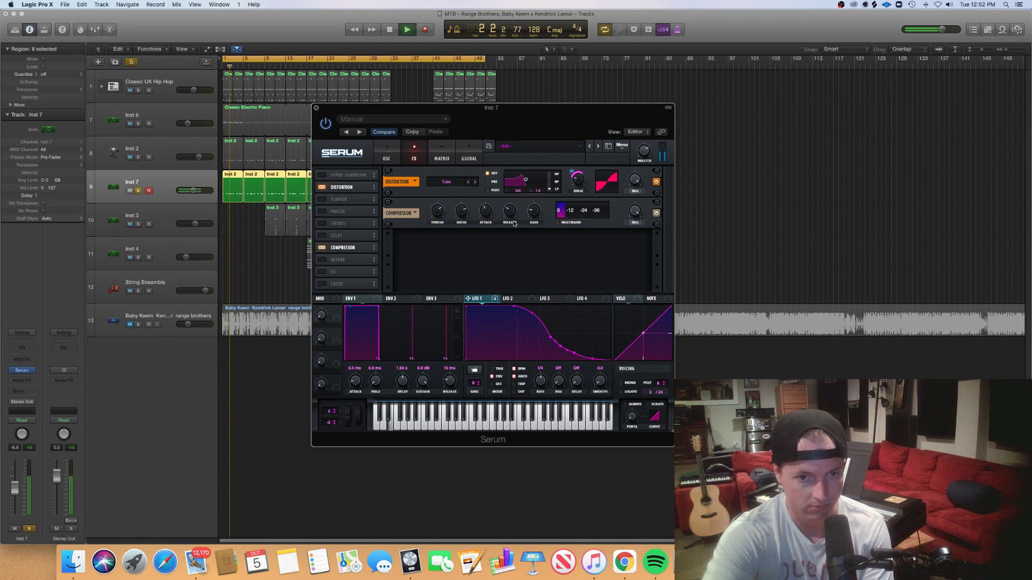
pyautogui.press('space')
# Step: Add the filter effect and shape LFO 2 as a V, starting and ending at the maximum with its lowest point midway
pyautogui.click(322, 285)
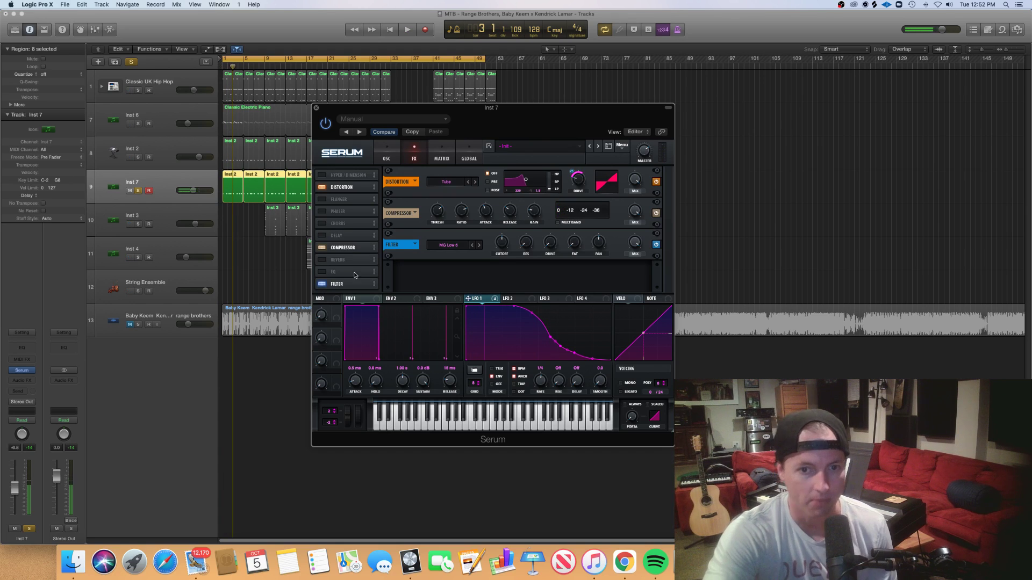
pyautogui.click(529, 300)
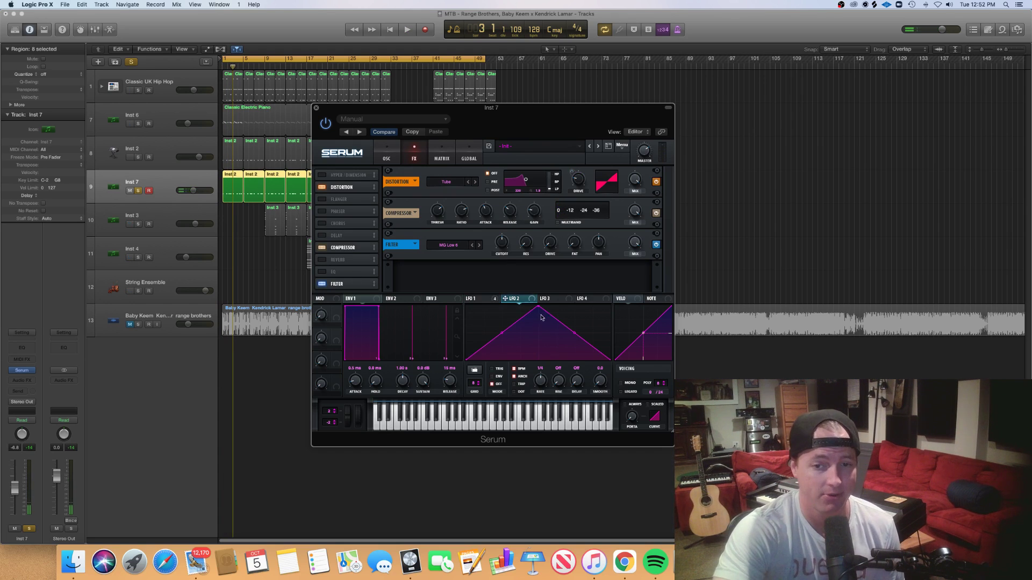
pyautogui.moveTo(541, 317); pyautogui.dragTo(467, 311)
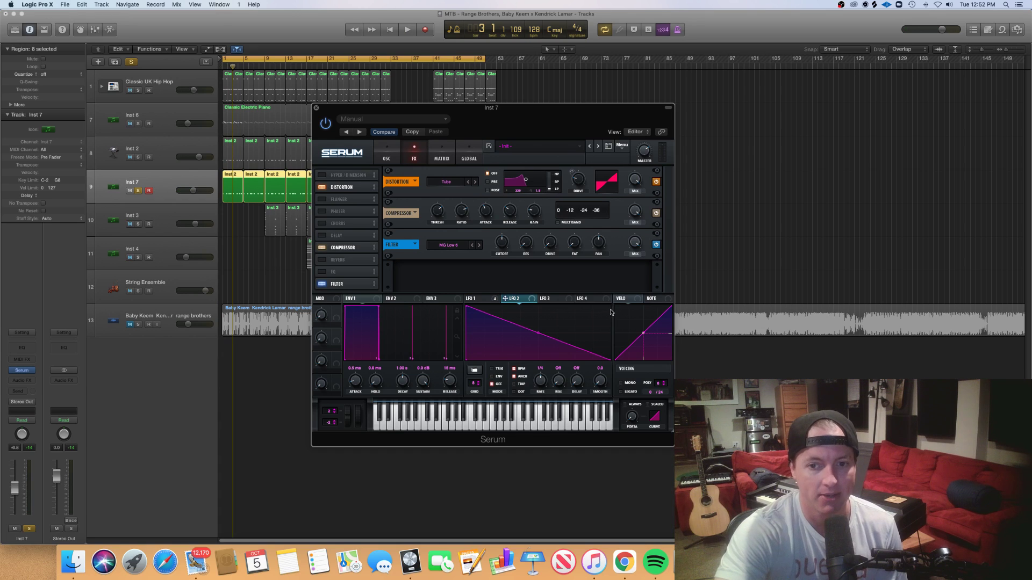
pyautogui.click(588, 300)
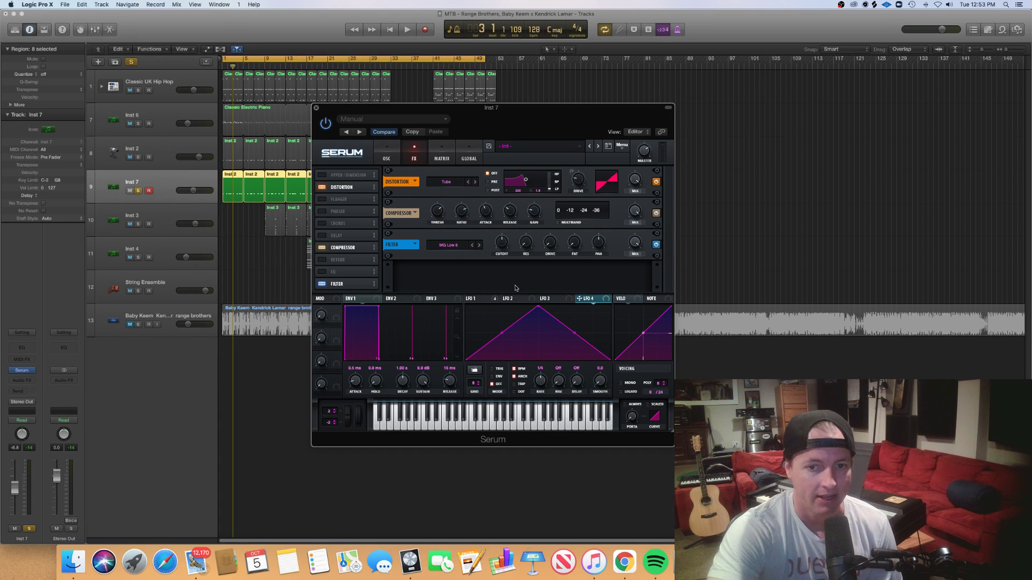
pyautogui.click(513, 302)
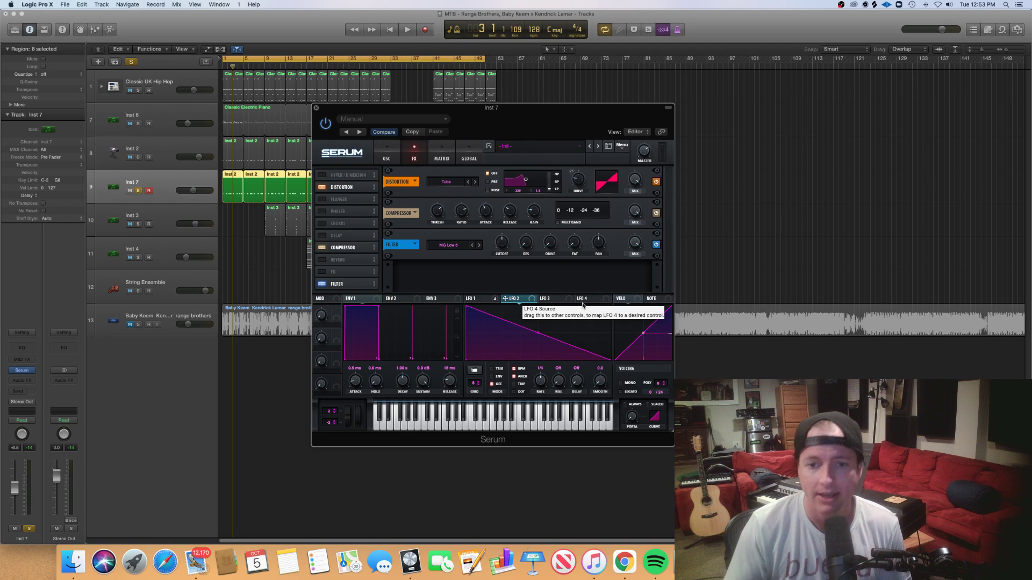
pyautogui.moveTo(610, 359); pyautogui.dragTo(609, 309)
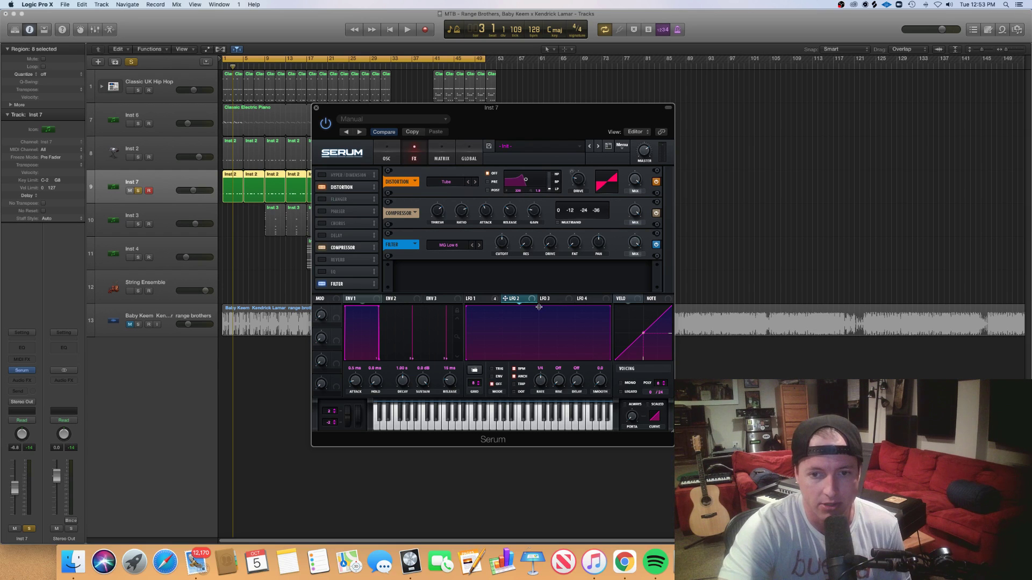
pyautogui.doubleClick(538, 360)
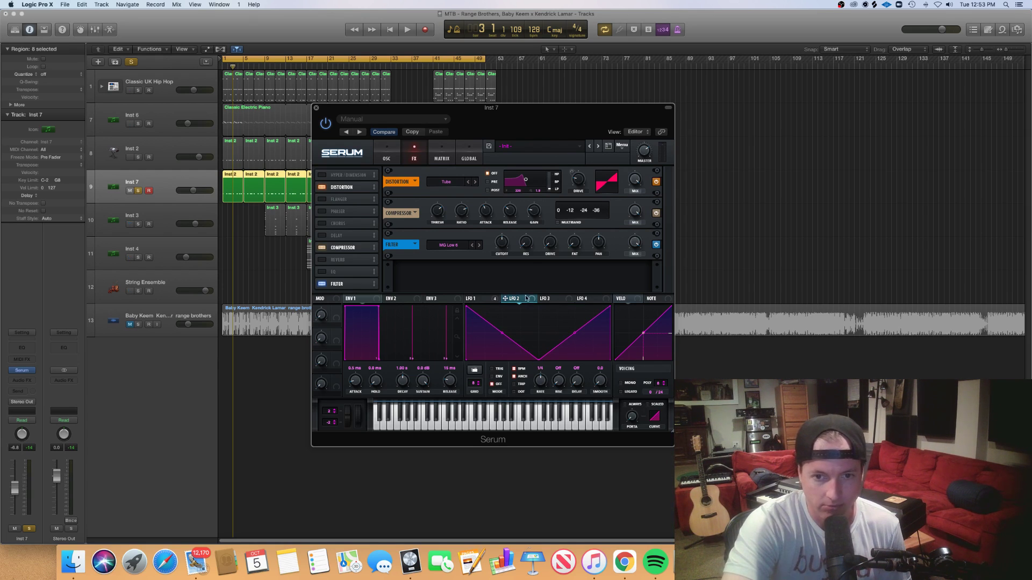
# Step: Modulate the filter effect's cutoff with LFO 2 at a slower rate and curve the LFO shape, adding a point on its rising side
pyautogui.moveTo(501, 245); pyautogui.dragTo(503, 249)
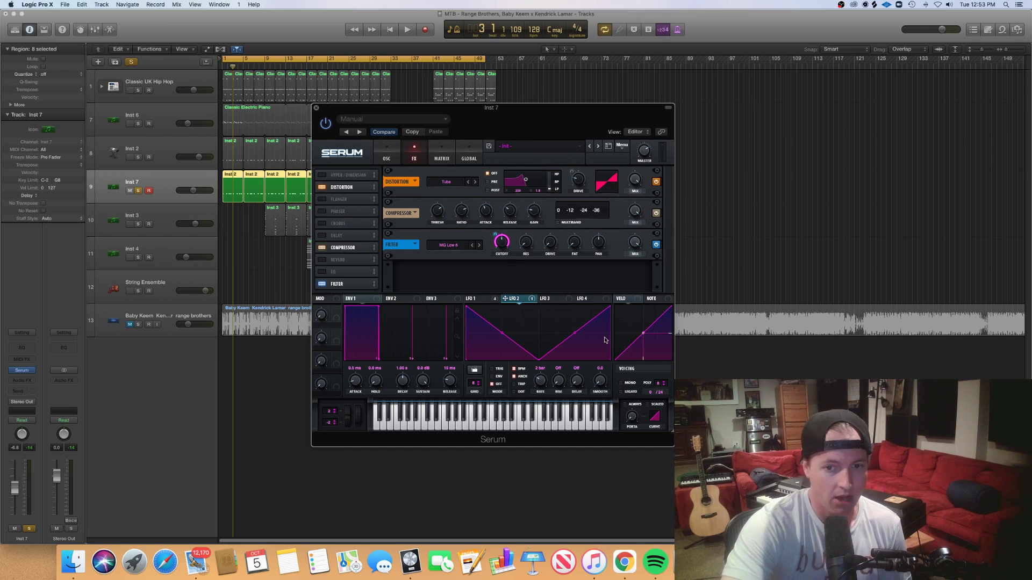
pyautogui.press('space')
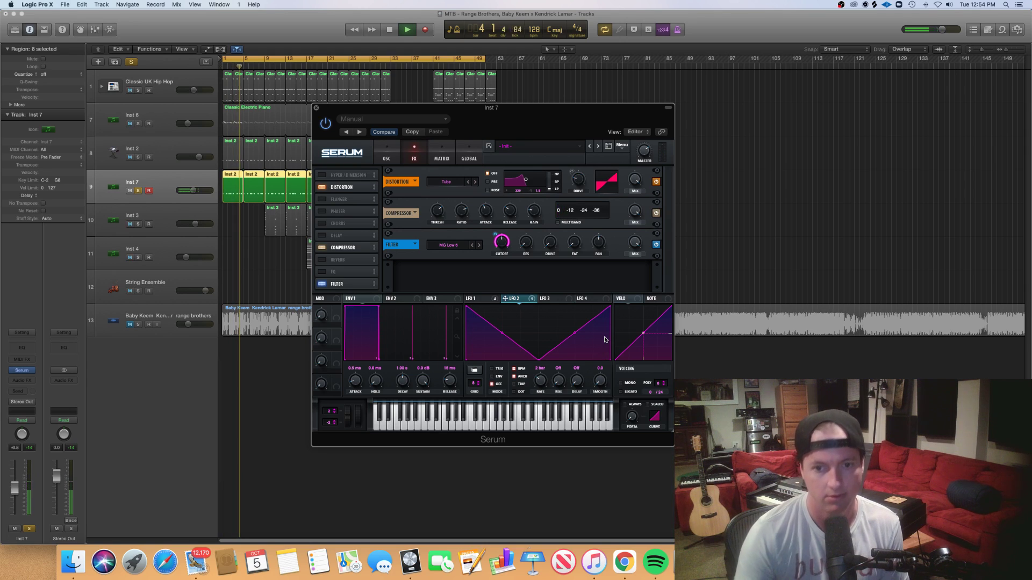
pyautogui.moveTo(503, 334); pyautogui.dragTo(502, 315)
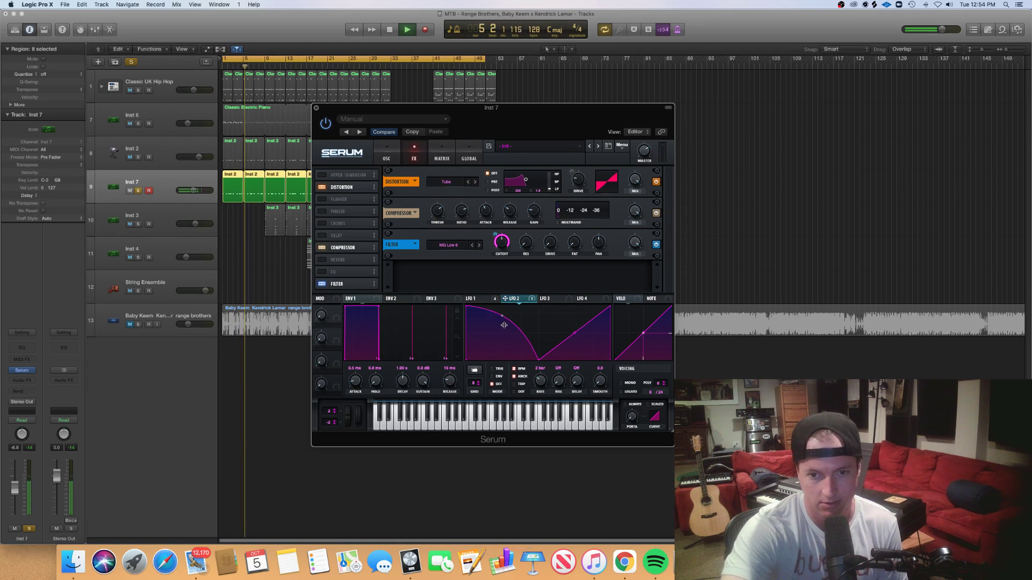
pyautogui.moveTo(574, 333); pyautogui.dragTo(562, 351)
pyautogui.doubleClick(594, 332)
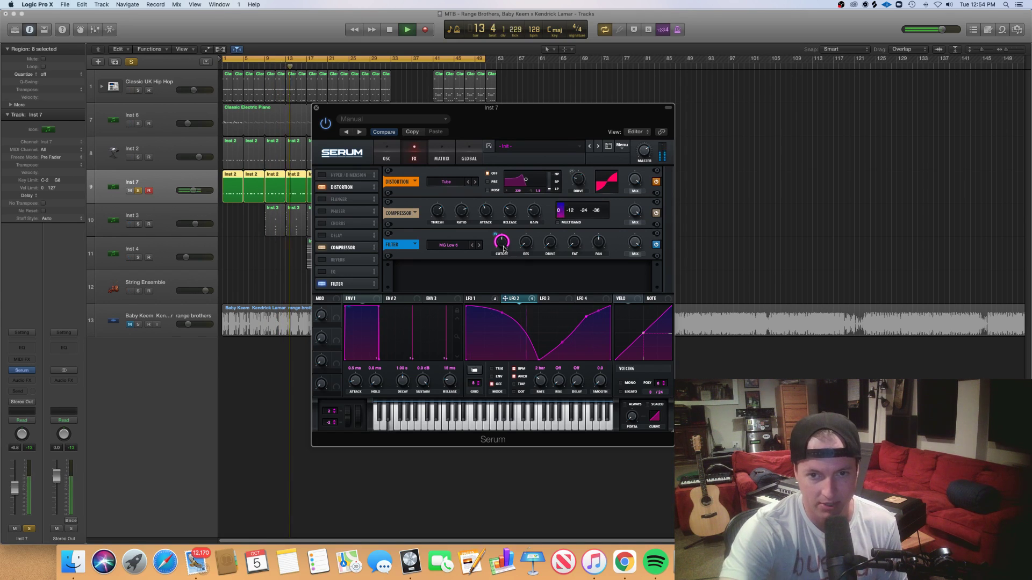
# Step: Adjust the filter effect's cutoff and its LFO 2 modulation amount, and set the resonance to about 21% during playback
pyautogui.moveTo(502, 253)
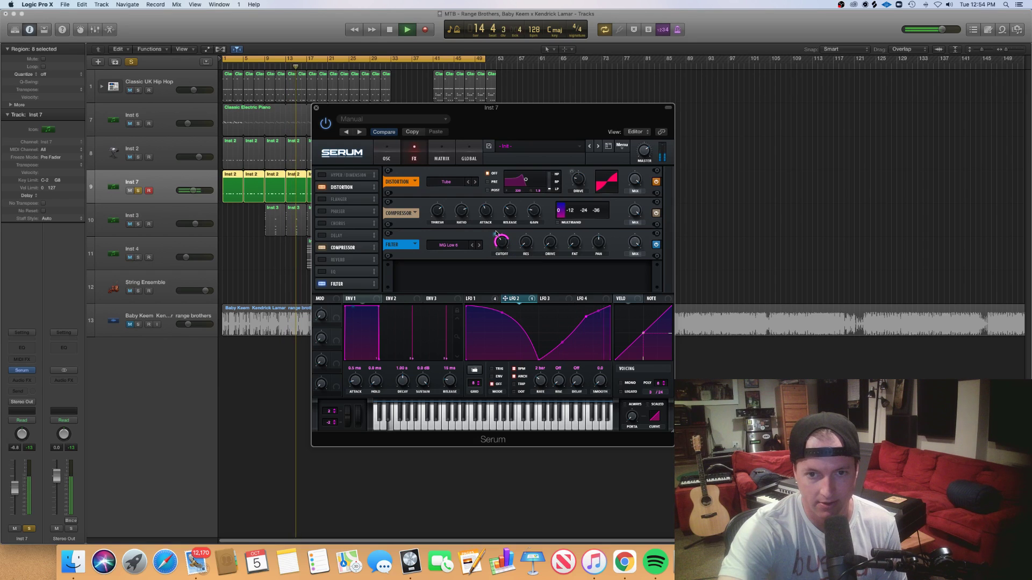
pyautogui.moveTo(501, 253); pyautogui.dragTo(501, 230)
pyautogui.press('Return')
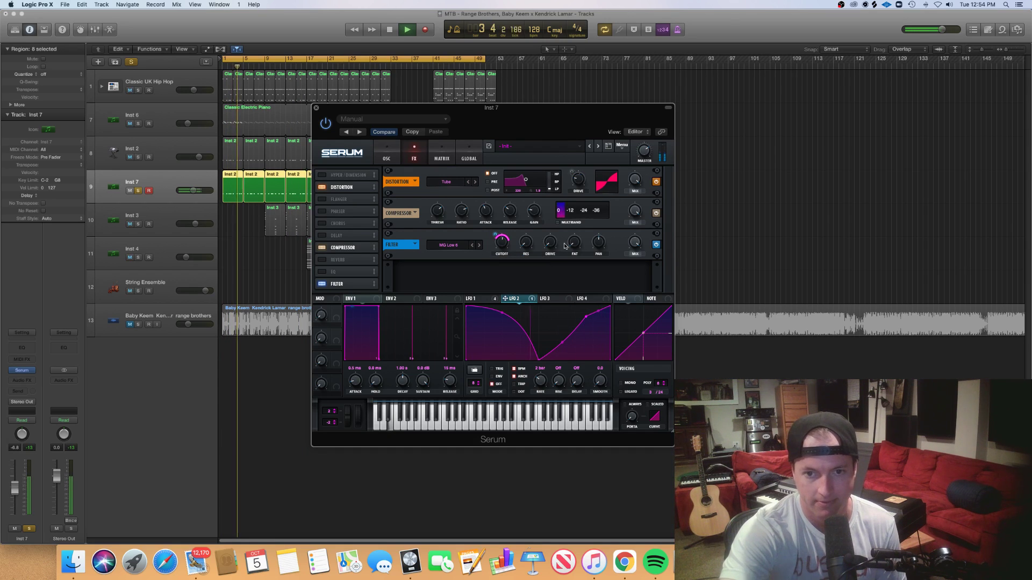
pyautogui.moveTo(527, 232)
pyautogui.moveTo(527, 232); pyautogui.dragTo(526, 222)
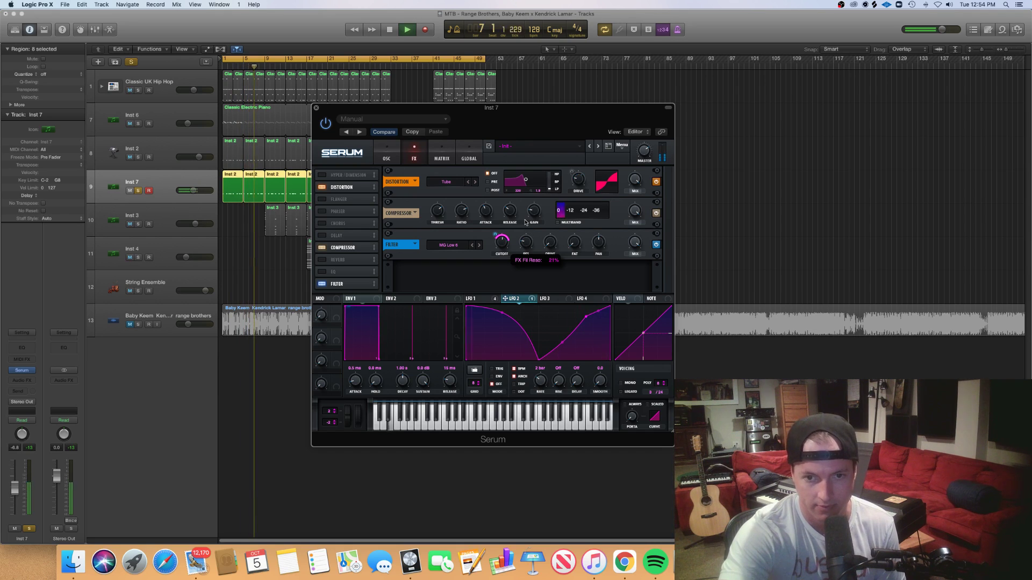
# Step: Add the EQ effect, set its upper band to a low-pass shape and modulate that band's frequency with LFO 2
pyautogui.click(321, 272)
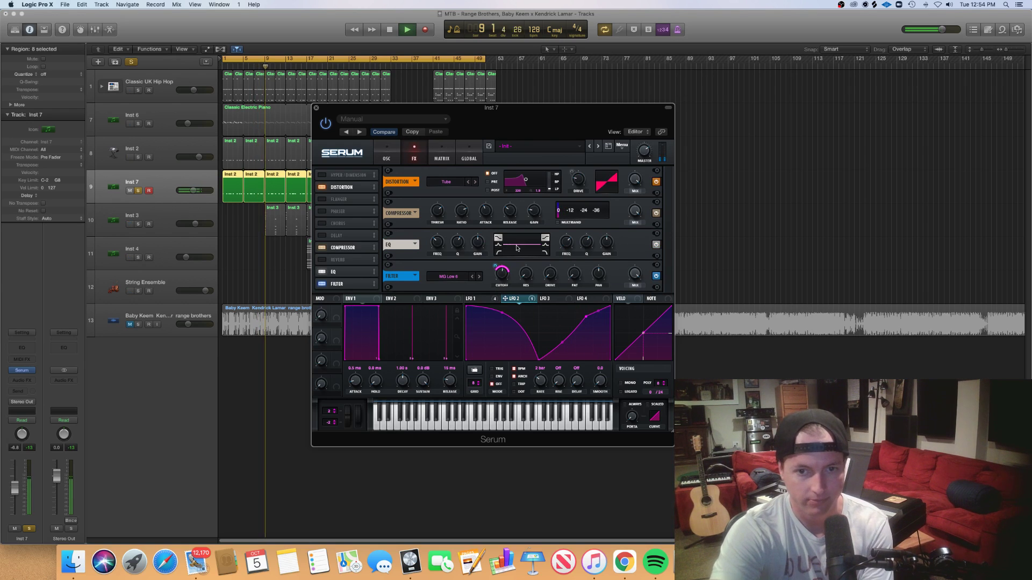
pyautogui.press('space')
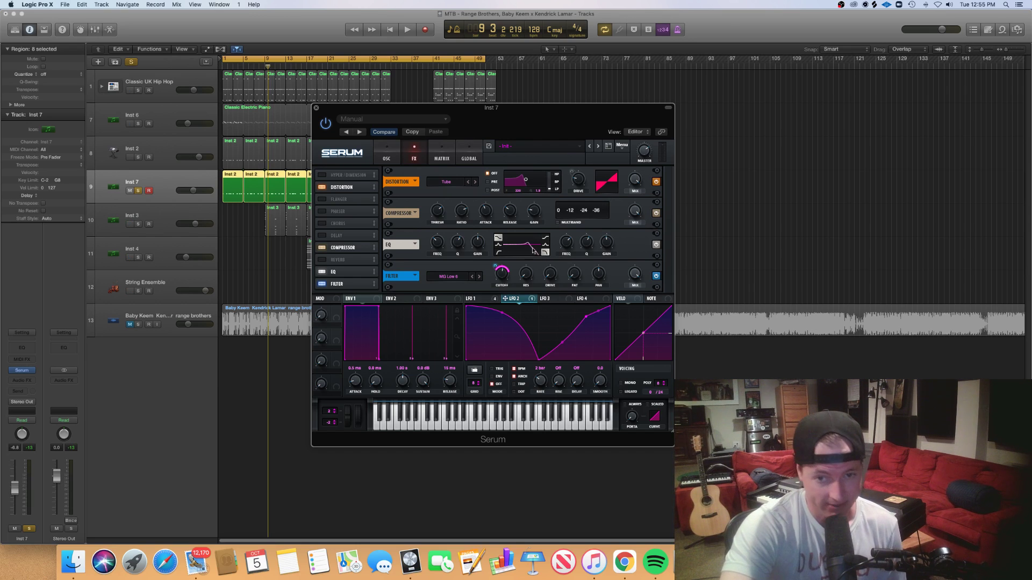
pyautogui.moveTo(566, 243); pyautogui.dragTo(562, 244)
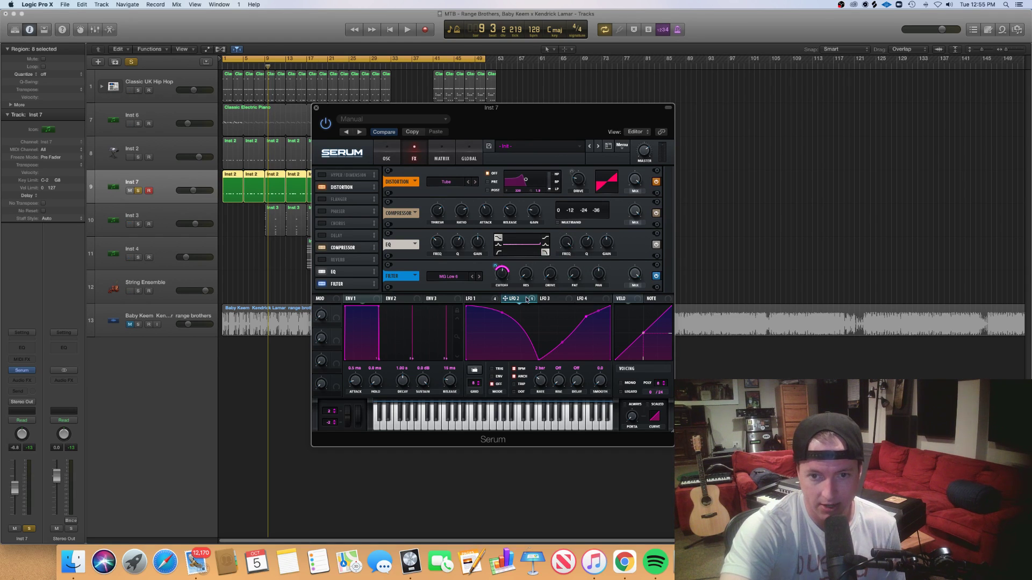
pyautogui.moveTo(562, 237); pyautogui.dragTo(562, 250)
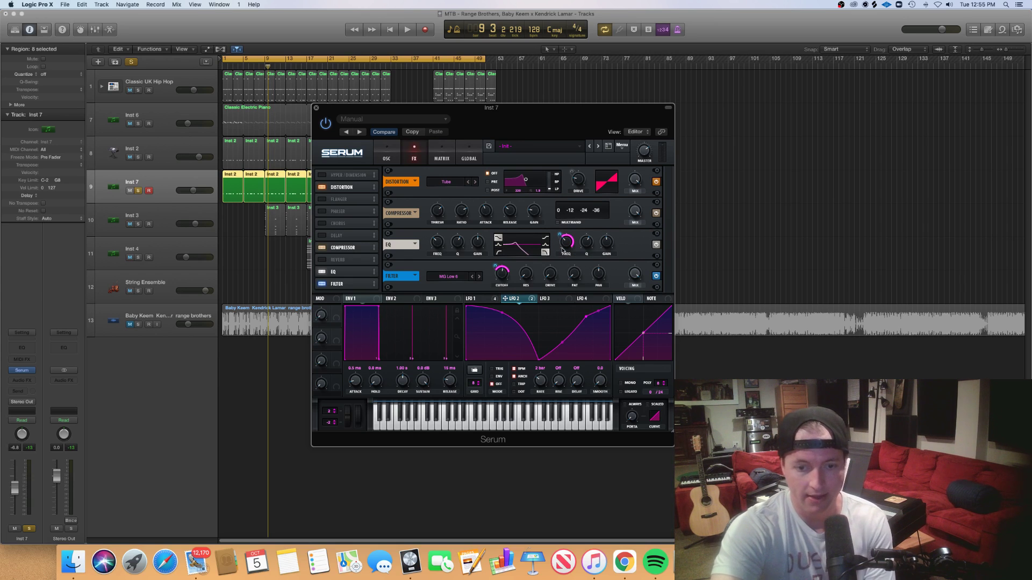
pyautogui.press('space')
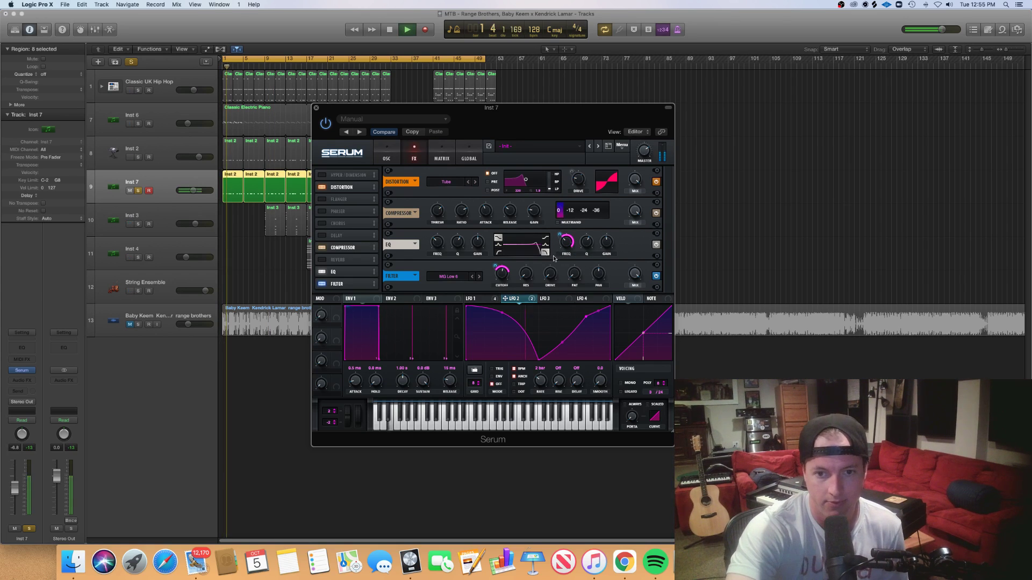
pyautogui.moveTo(561, 235)
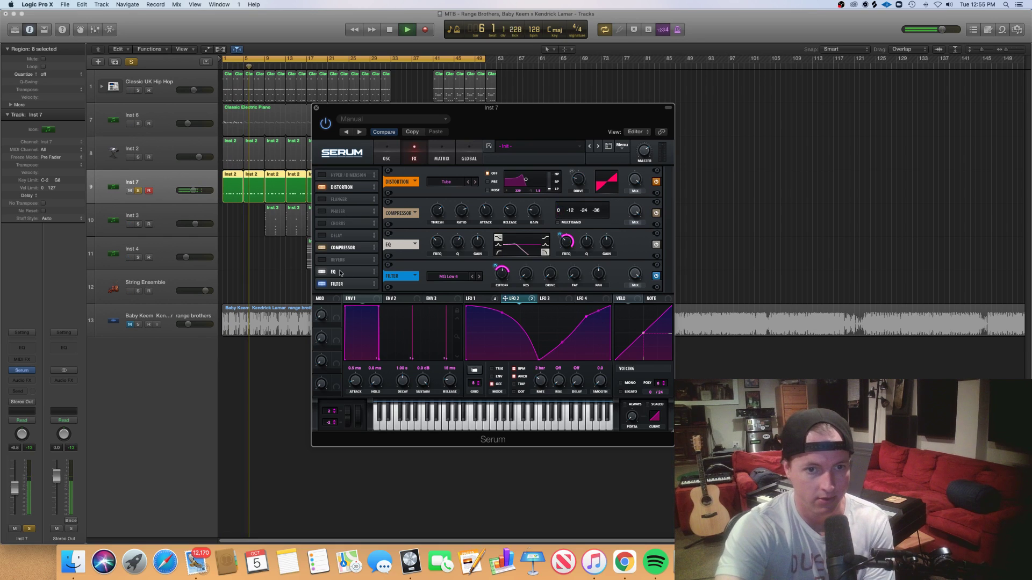
# Step: Add the reverb effect, shape LFO 3 as a steep rising curve and modulate the reverb's mix with it
pyautogui.press('space')
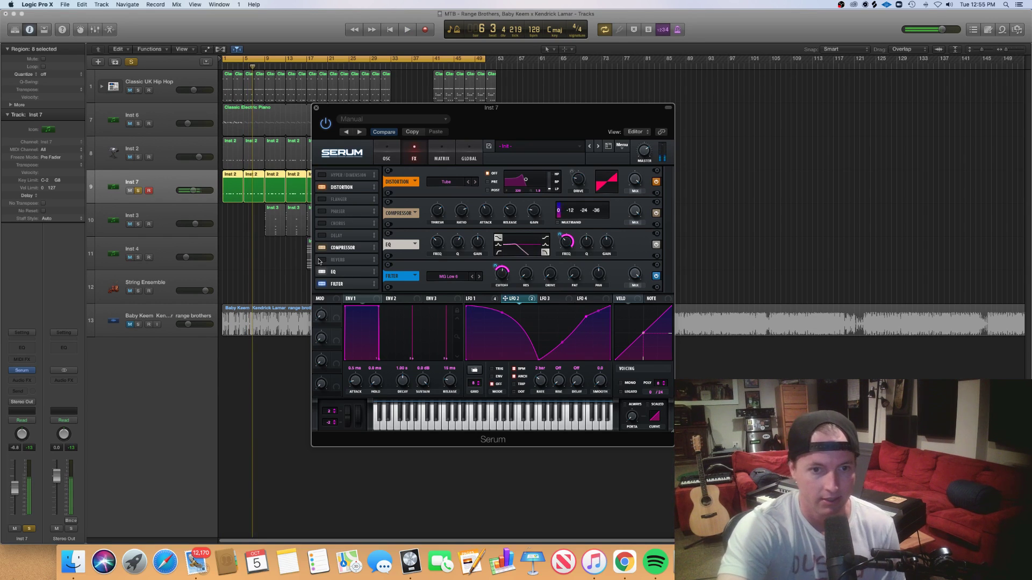
pyautogui.click(322, 260)
pyautogui.click(560, 299)
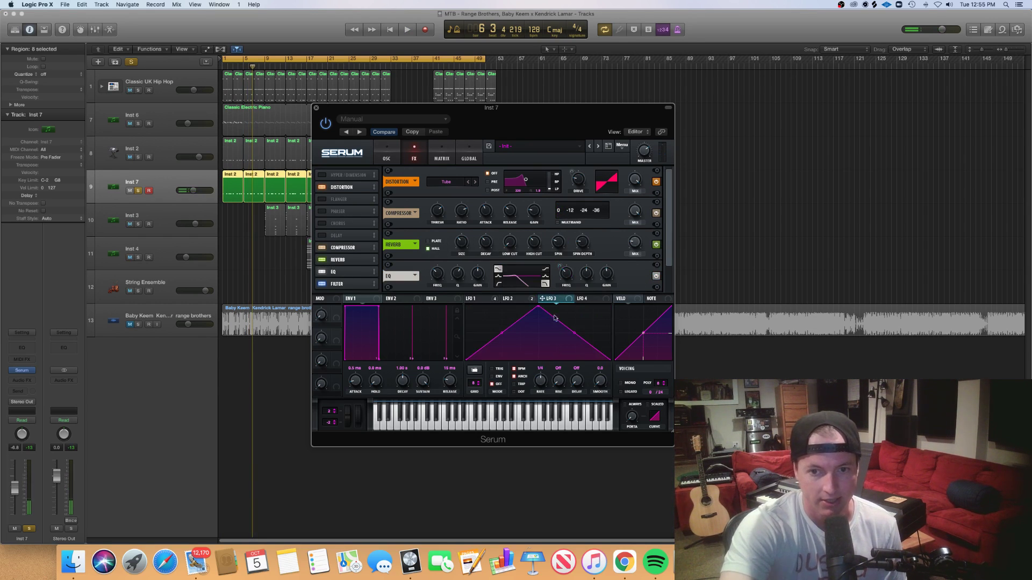
pyautogui.moveTo(540, 309); pyautogui.dragTo(618, 306)
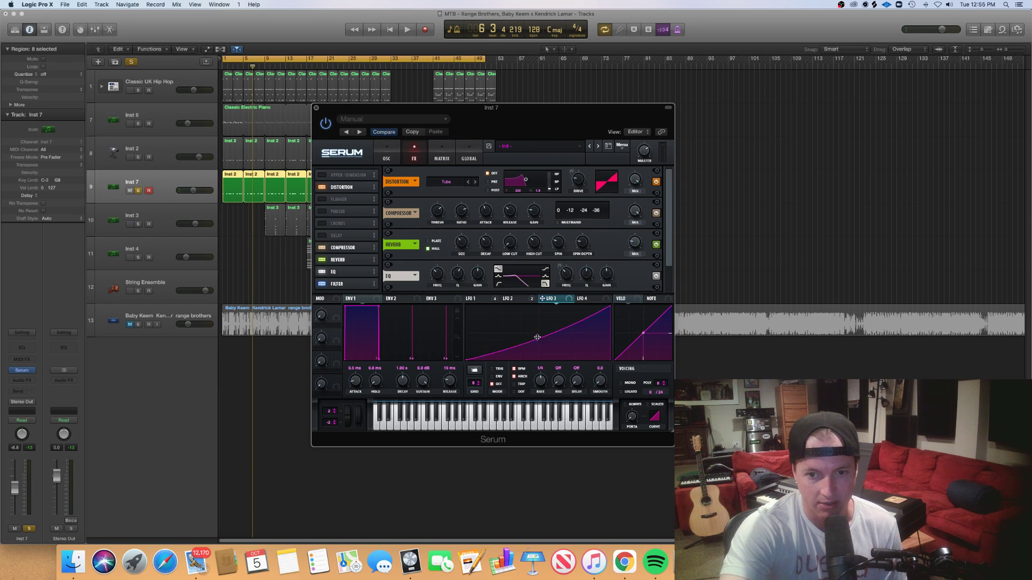
pyautogui.moveTo(537, 337); pyautogui.dragTo(559, 322)
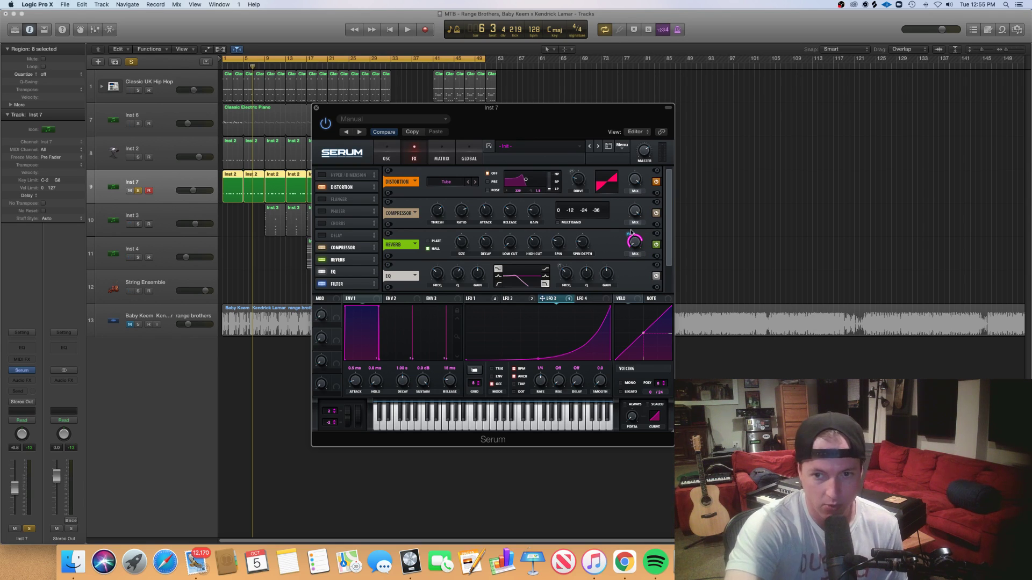
pyautogui.moveTo(629, 237)
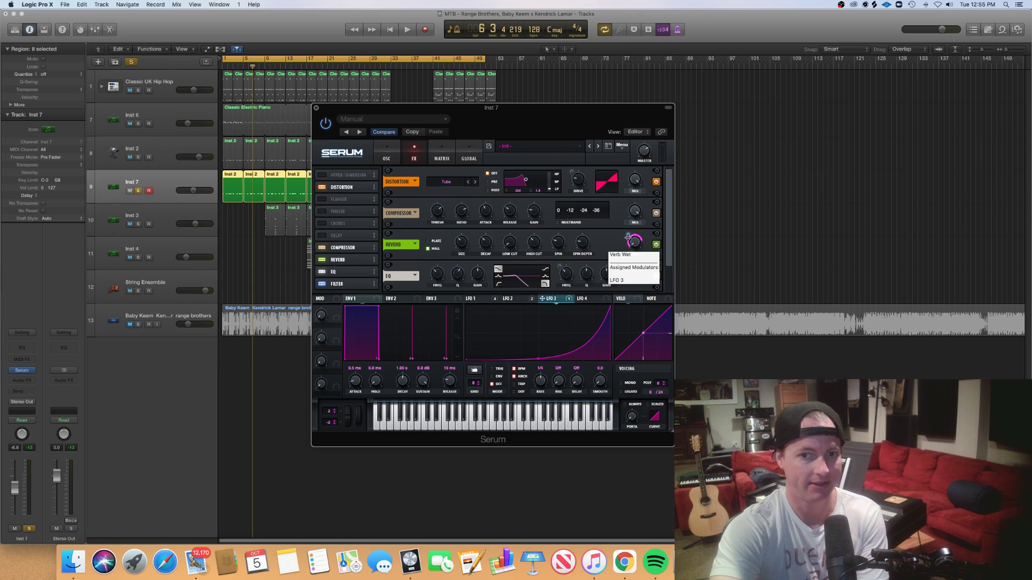
# Step: During playback, soften the bend of LFO 3's rising curve and adjust the reverb's low cut
pyautogui.press('space')
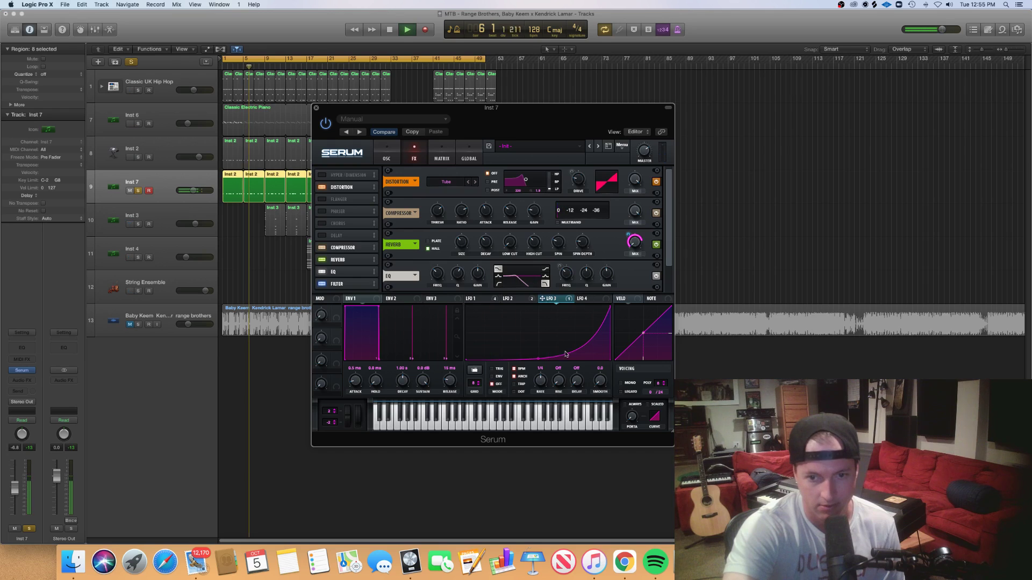
pyautogui.moveTo(538, 358)
pyautogui.mouseDown()
pyautogui.moveTo(538, 336)
pyautogui.moveTo(539, 345)
pyautogui.mouseUp()
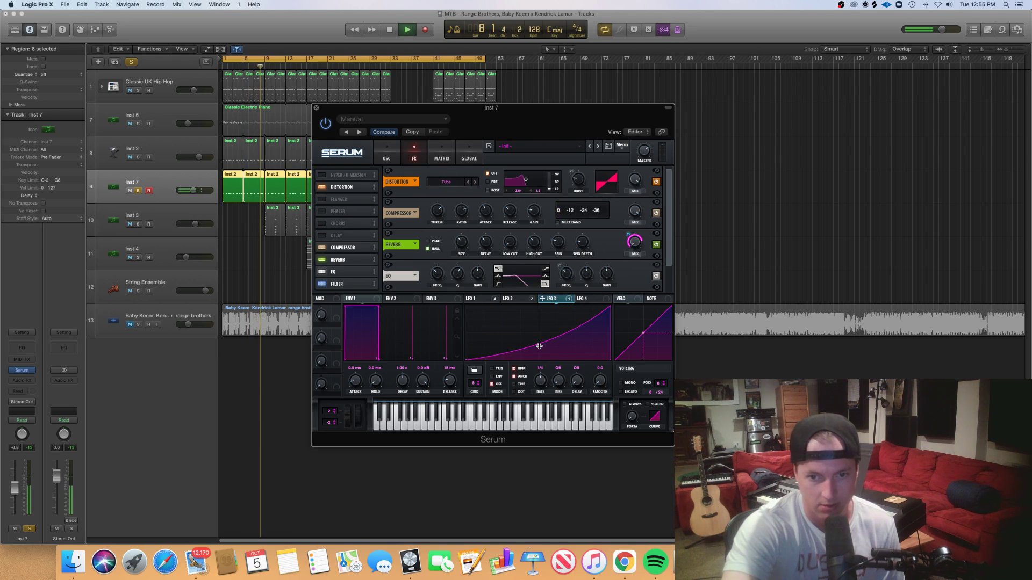
pyautogui.moveTo(539, 345); pyautogui.dragTo(540, 351)
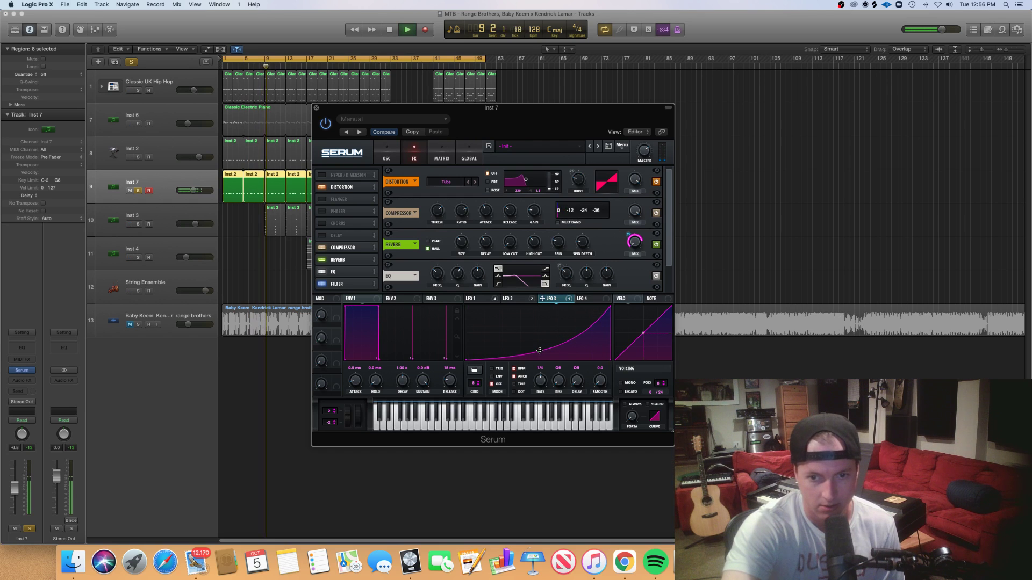
pyautogui.moveTo(519, 241)
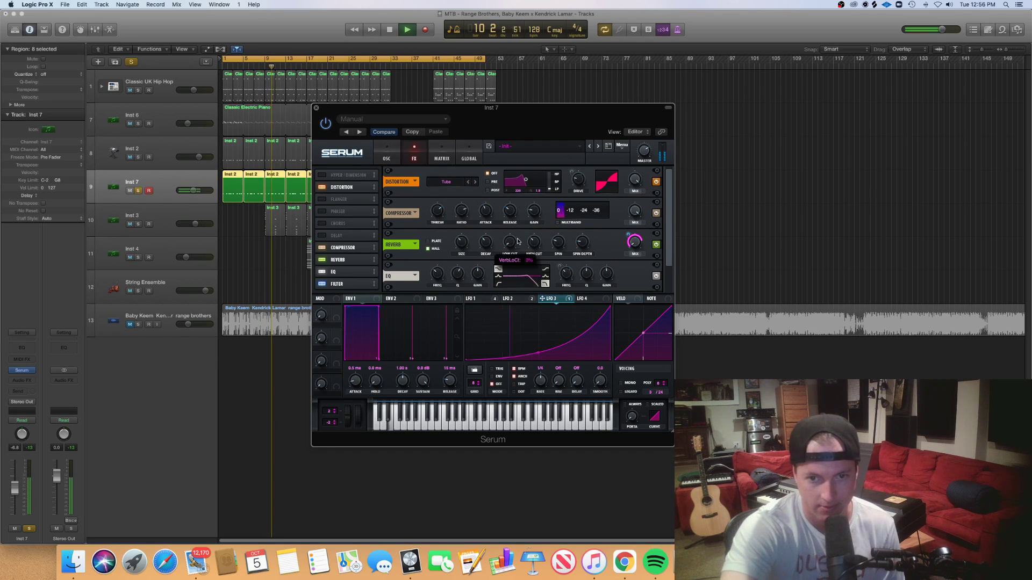
pyautogui.moveTo(519, 242); pyautogui.dragTo(519, 207)
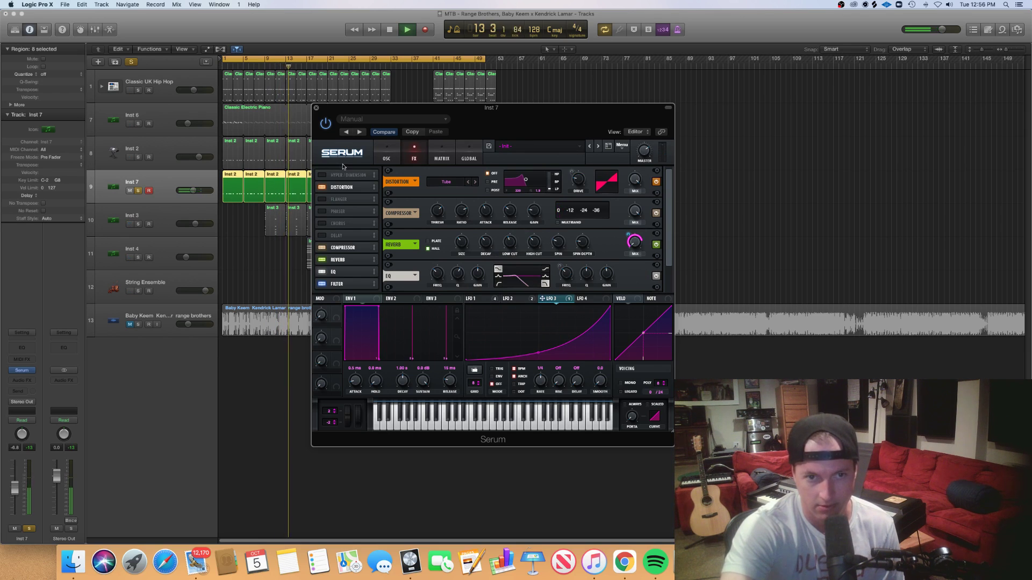
# Step: Enable the sub oscillator and switch its waveform to the third shape while playing from the start
pyautogui.click(387, 156)
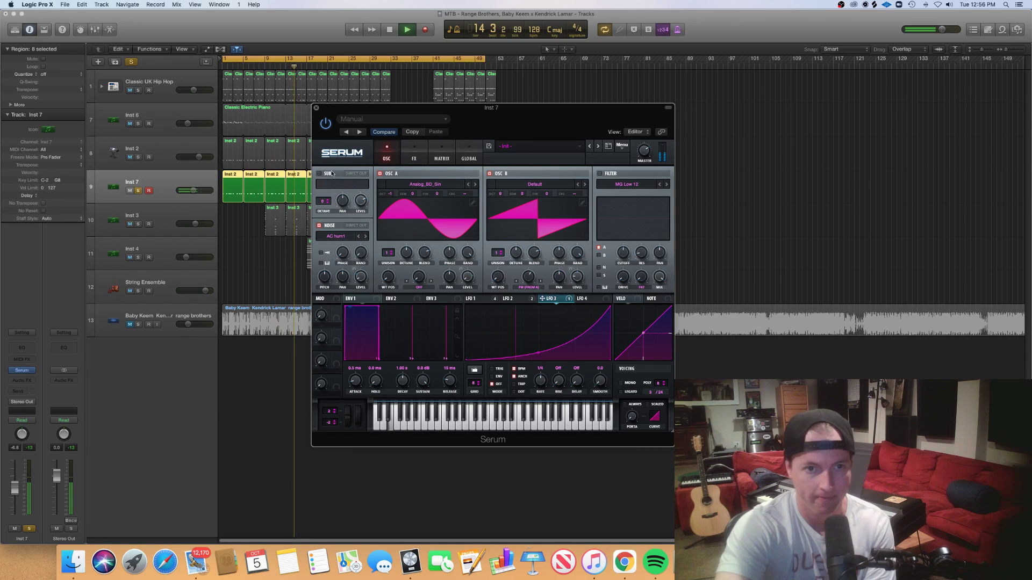
pyautogui.press('space')
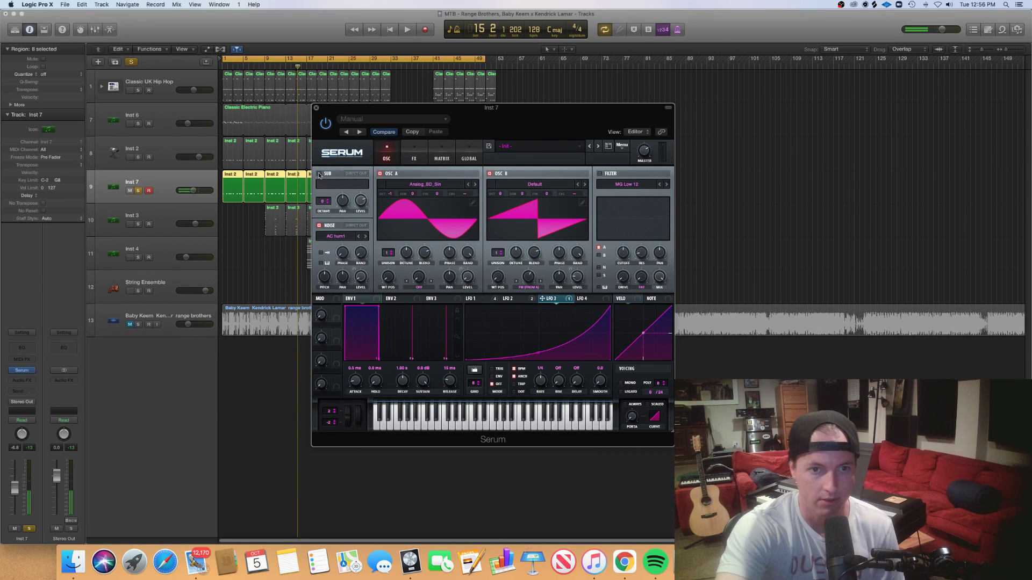
pyautogui.click(319, 174)
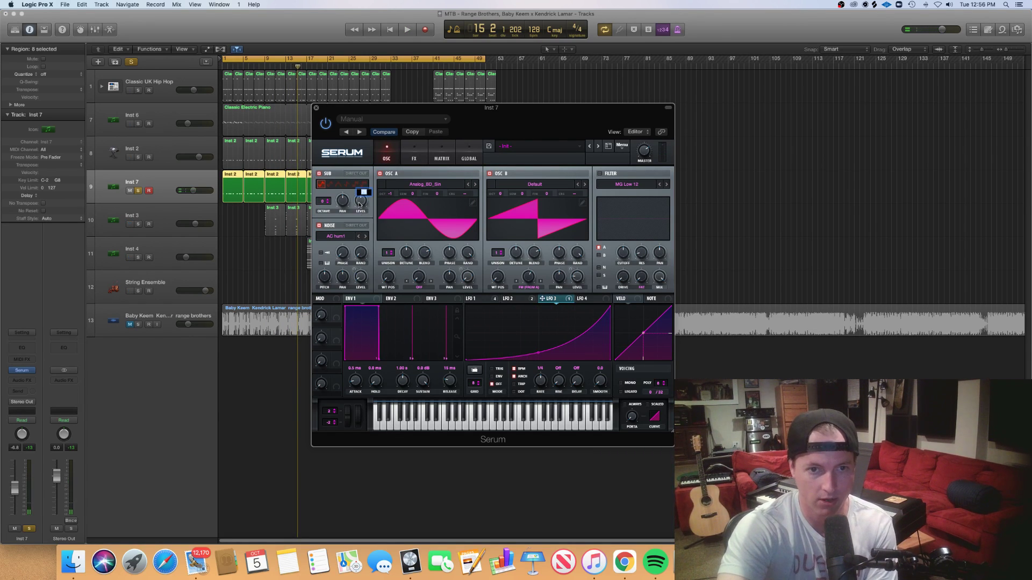
pyautogui.moveTo(361, 201)
pyautogui.press('Return')
pyautogui.press('space')
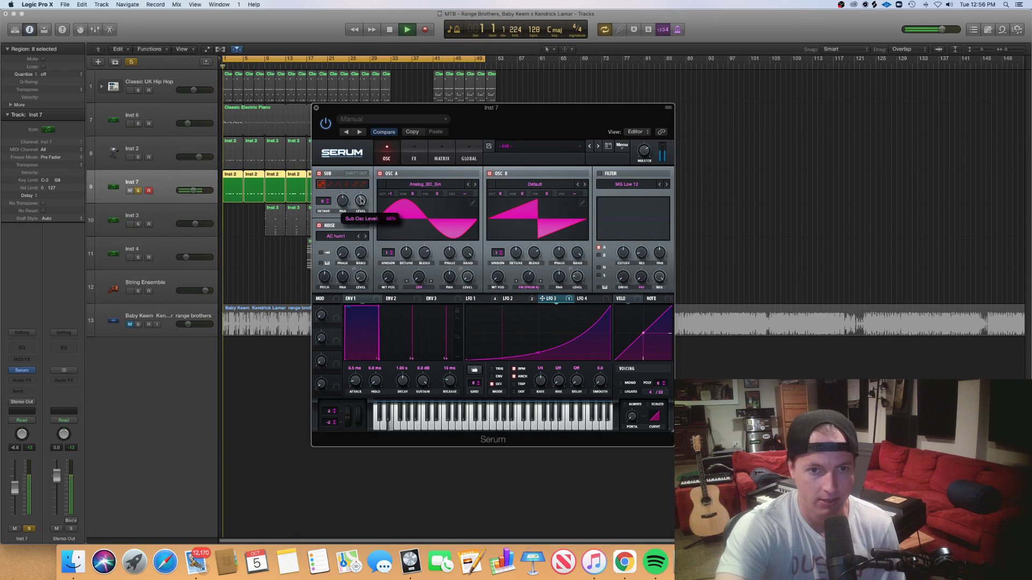
pyautogui.click(338, 184)
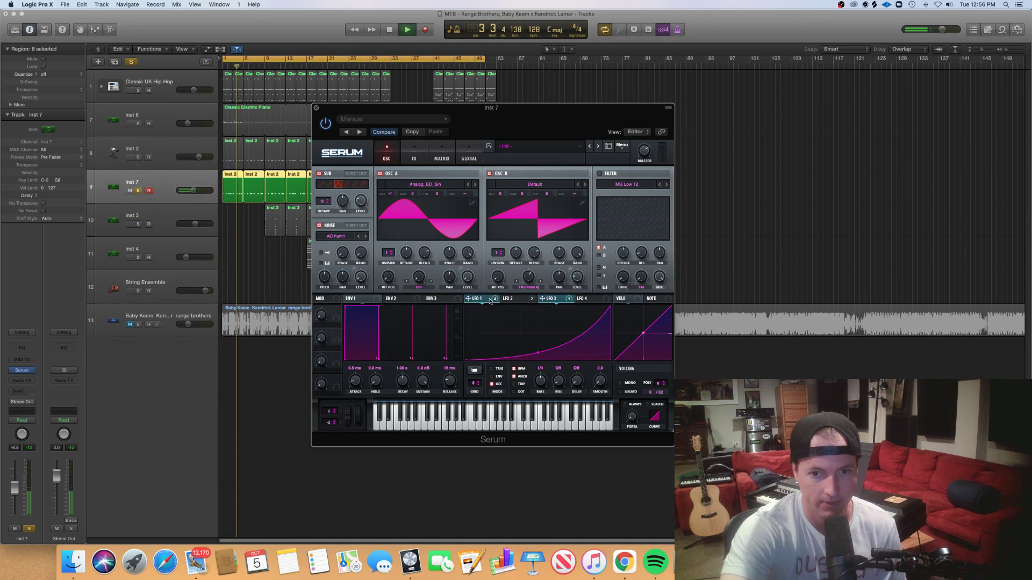
# Step: Modulate the sub oscillator's level with LFO 1, try its octave at 1 and return it to 0
pyautogui.moveTo(469, 299); pyautogui.dragTo(356, 202)
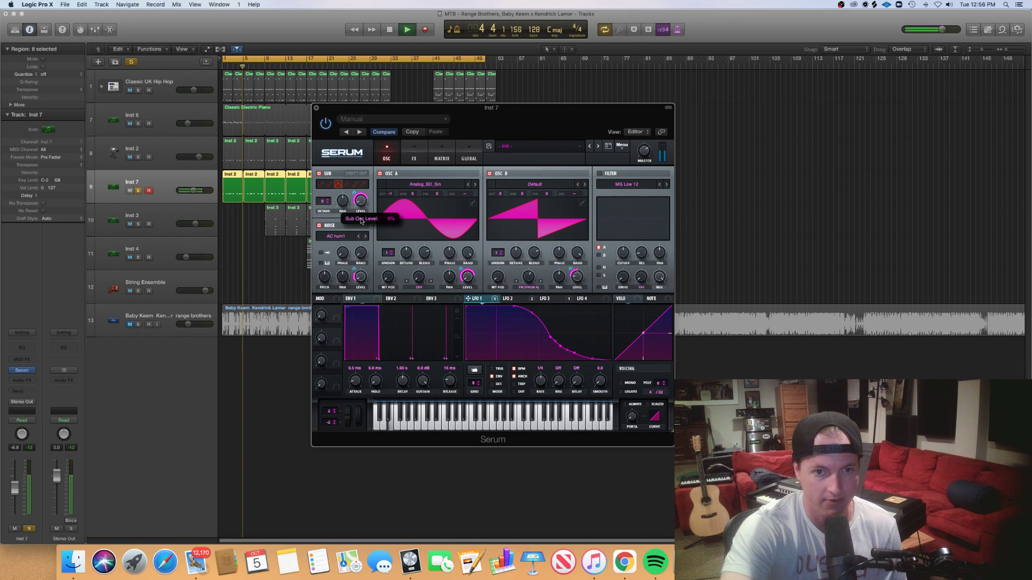
pyautogui.click(328, 201)
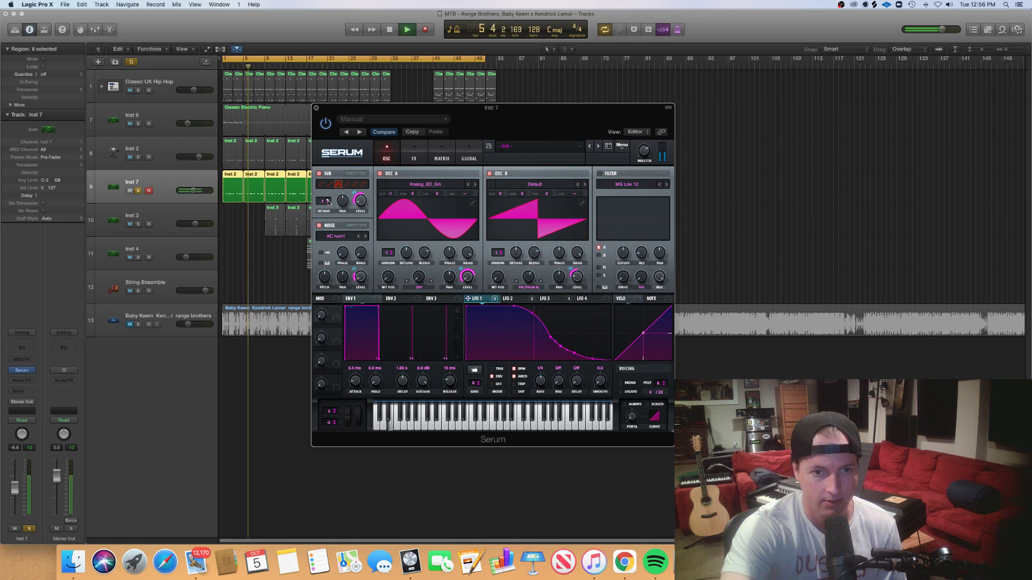
pyautogui.click(328, 202)
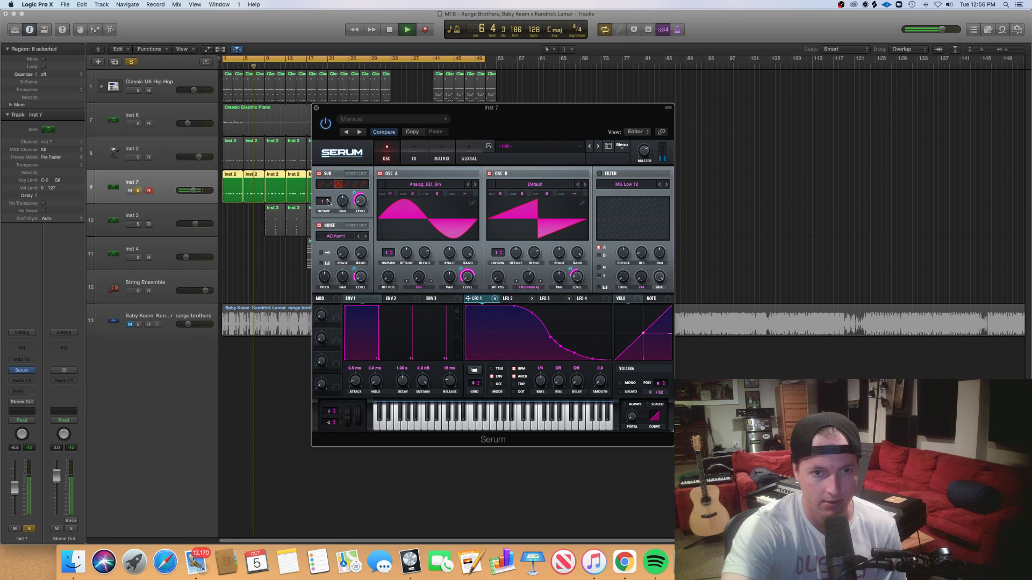
pyautogui.click(328, 204)
pyautogui.click(328, 204)
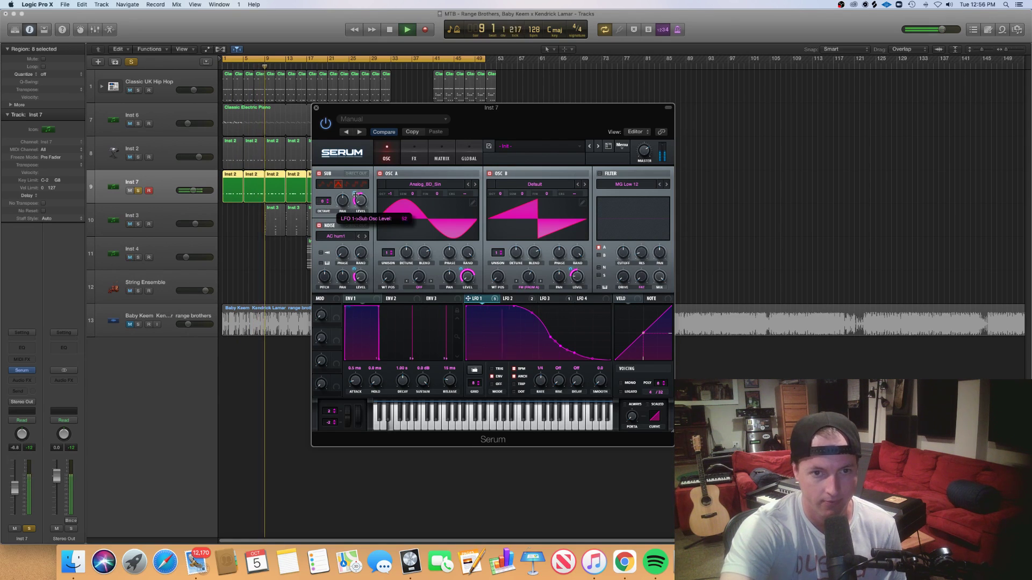
# Step: Enable the oscillator section's filter, set its type to L/P/H 12 and modulate its cutoff with LFO 1
pyautogui.click(605, 176)
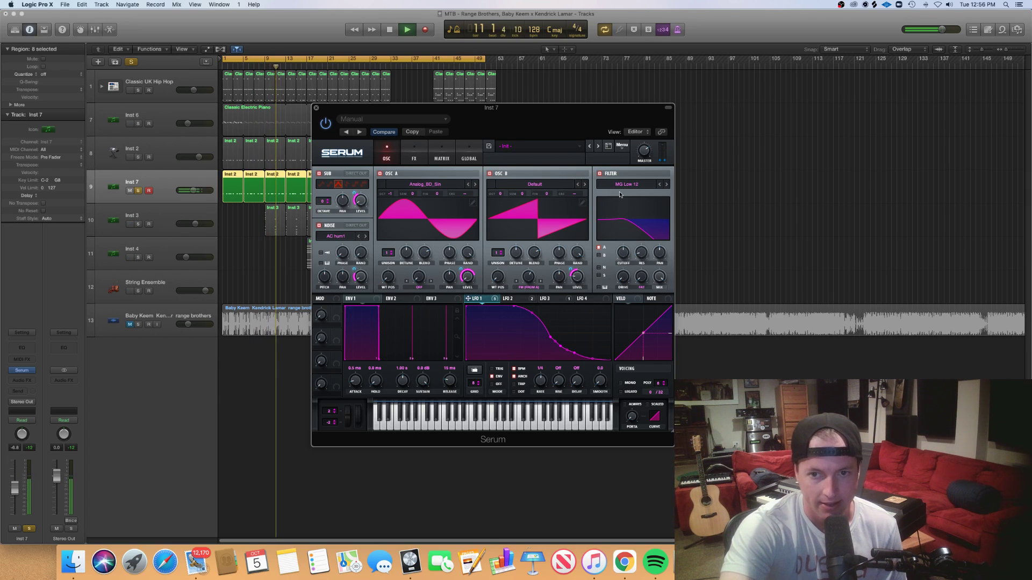
pyautogui.click(626, 184)
pyautogui.moveTo(619, 203)
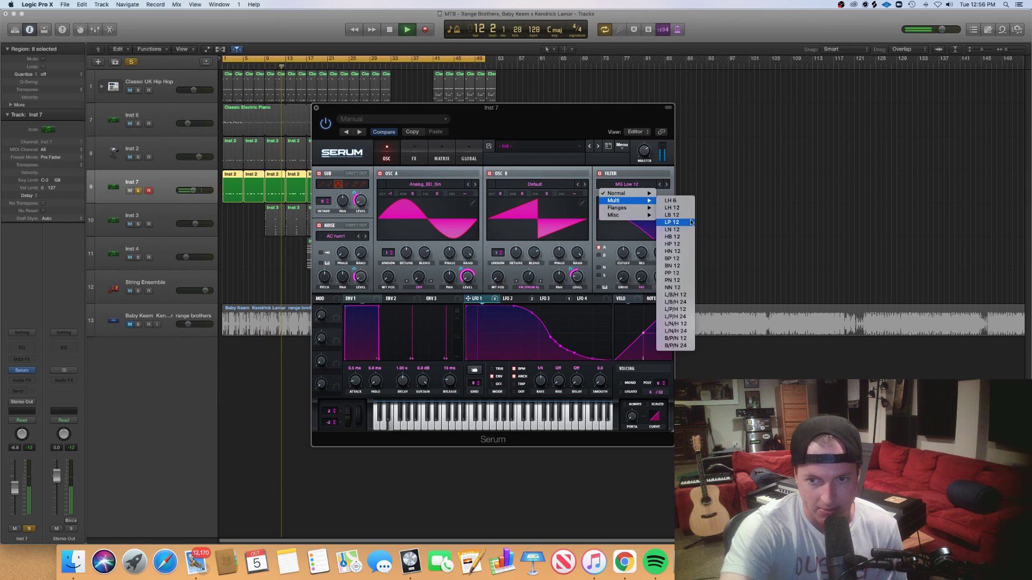
pyautogui.click(680, 310)
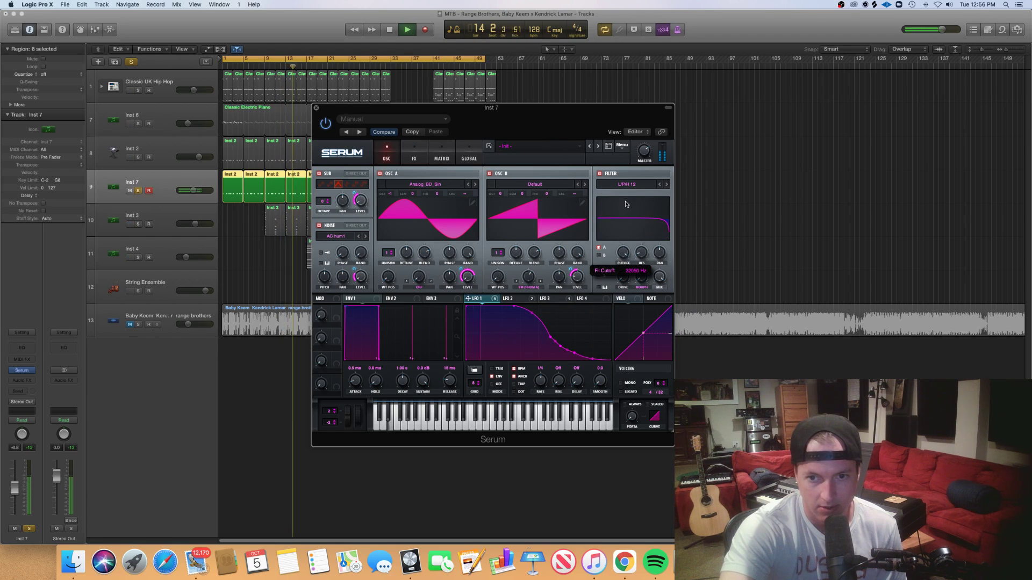
pyautogui.moveTo(504, 298); pyautogui.dragTo(577, 277)
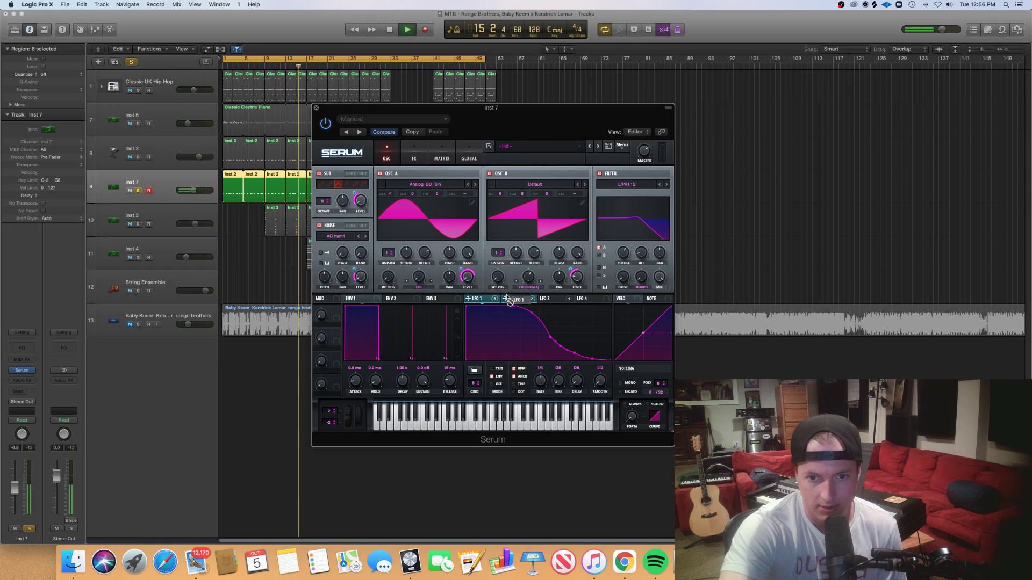
pyautogui.moveTo(490, 300); pyautogui.dragTo(623, 252)
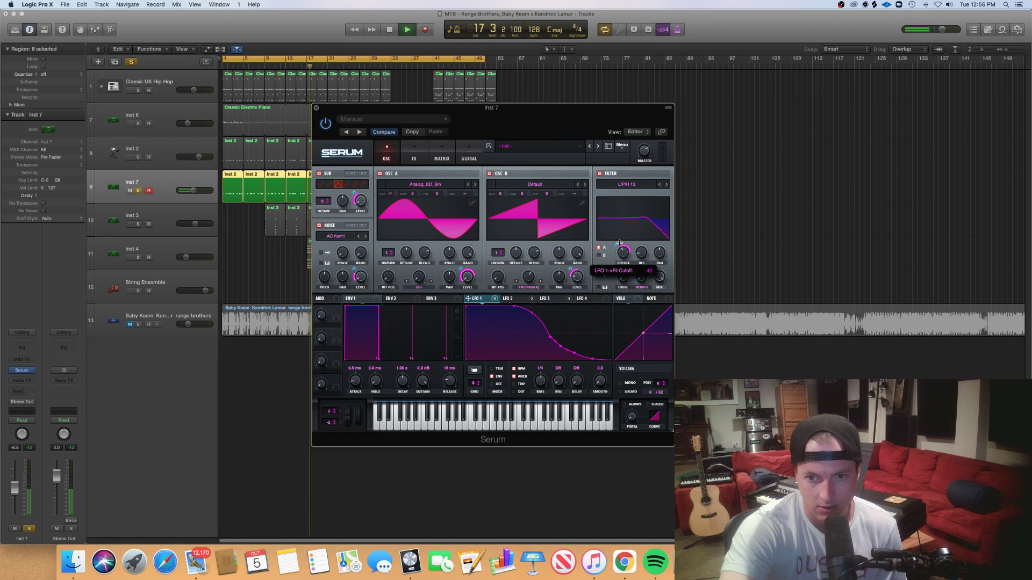
pyautogui.moveTo(620, 245)
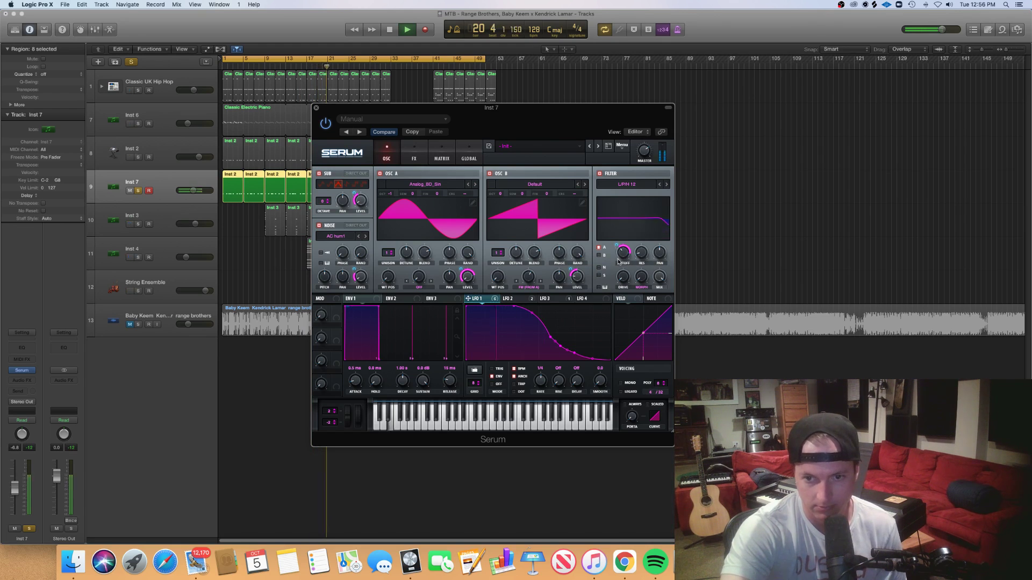
# Step: Compare the sound with the filter and sub oscillator bypassed and enabled, then leave both on and stop playback
pyautogui.click(600, 173)
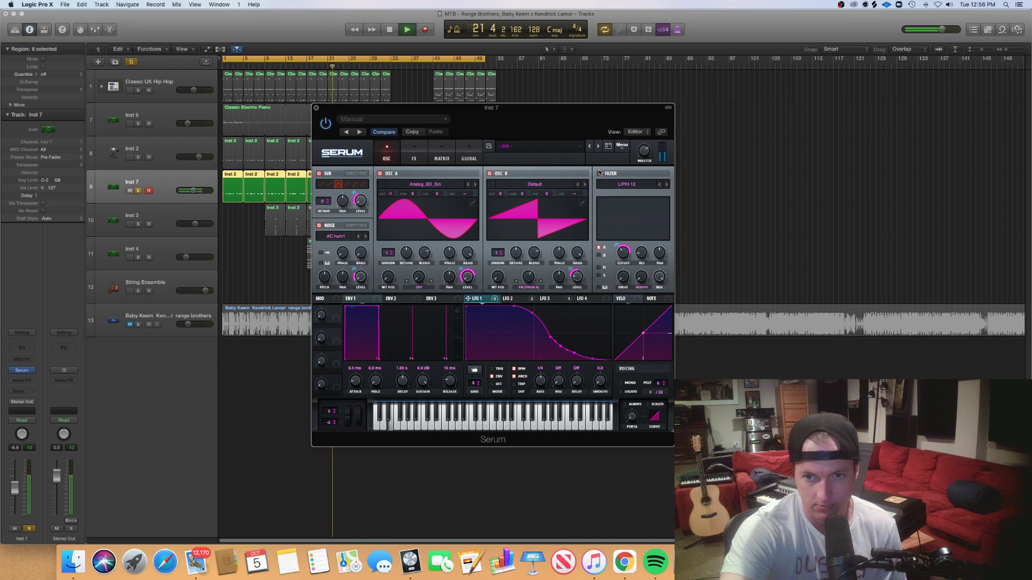
pyautogui.click(320, 175)
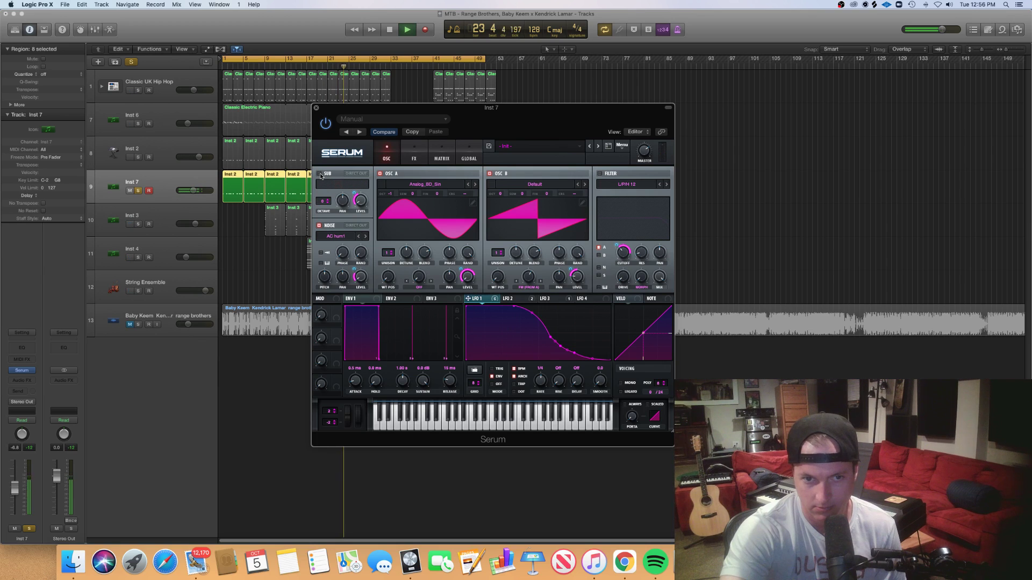
pyautogui.click(319, 174)
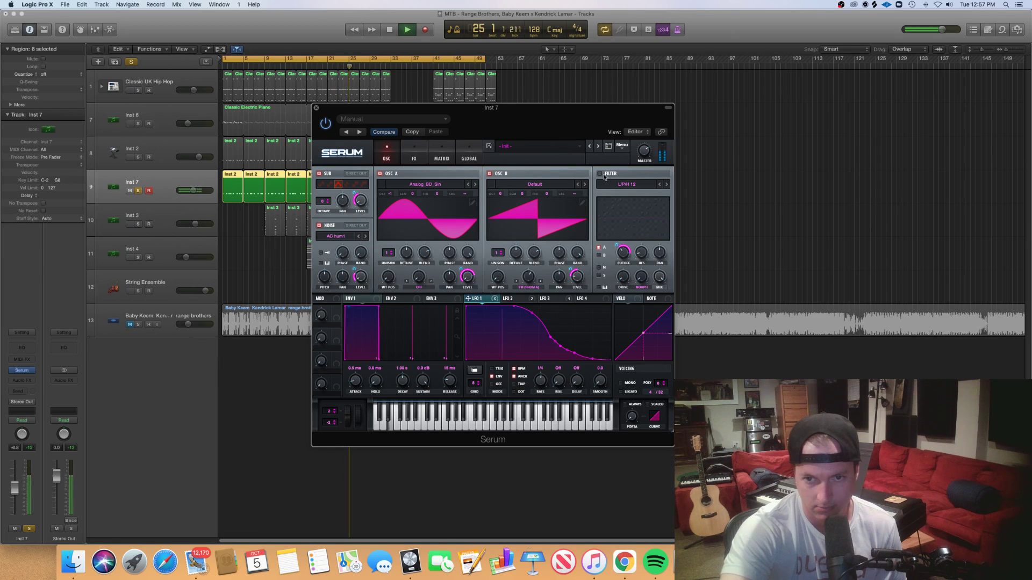
pyautogui.click(600, 174)
pyautogui.press('space')
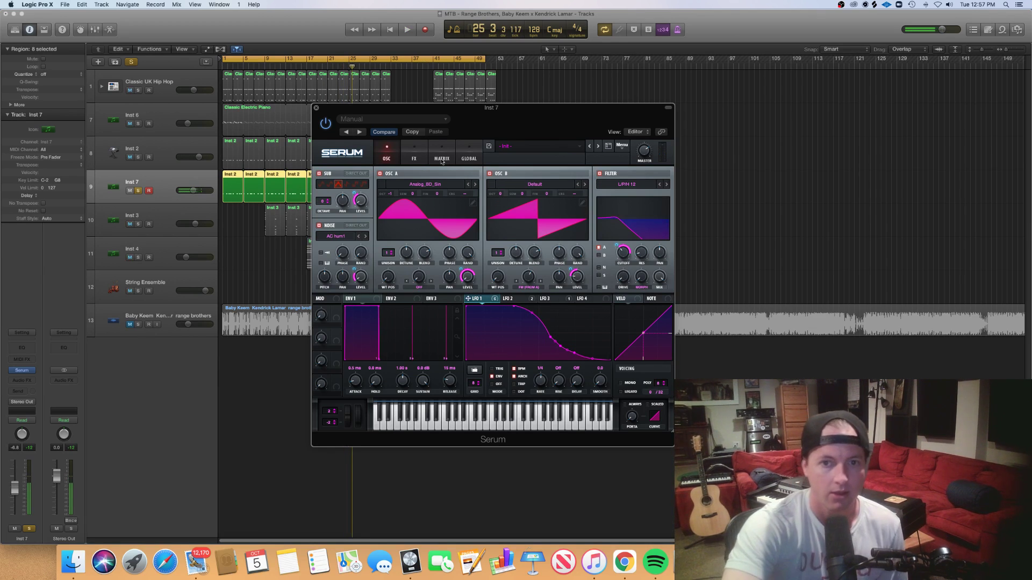
# Step: Enter "Baby KEEM 808ish" as the label in the text field below the preset name
pyautogui.click(532, 160)
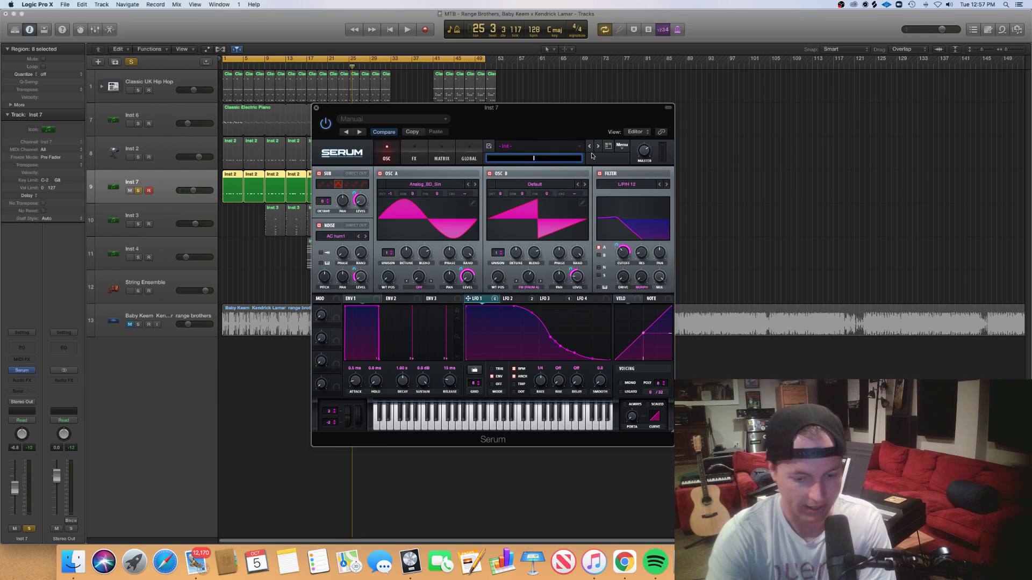
pyautogui.write('Baby')
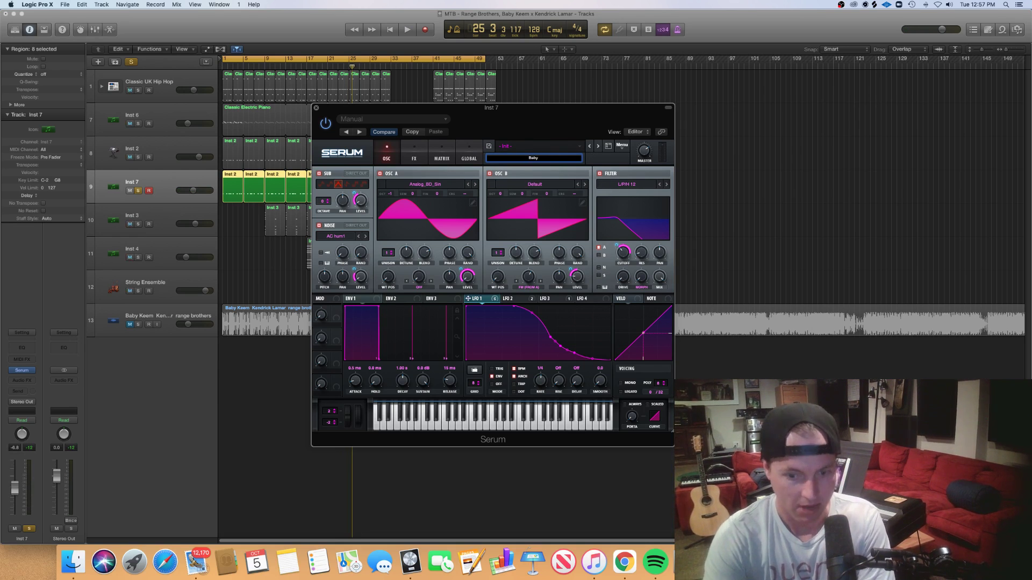
pyautogui.write(' KEEM 808ish')
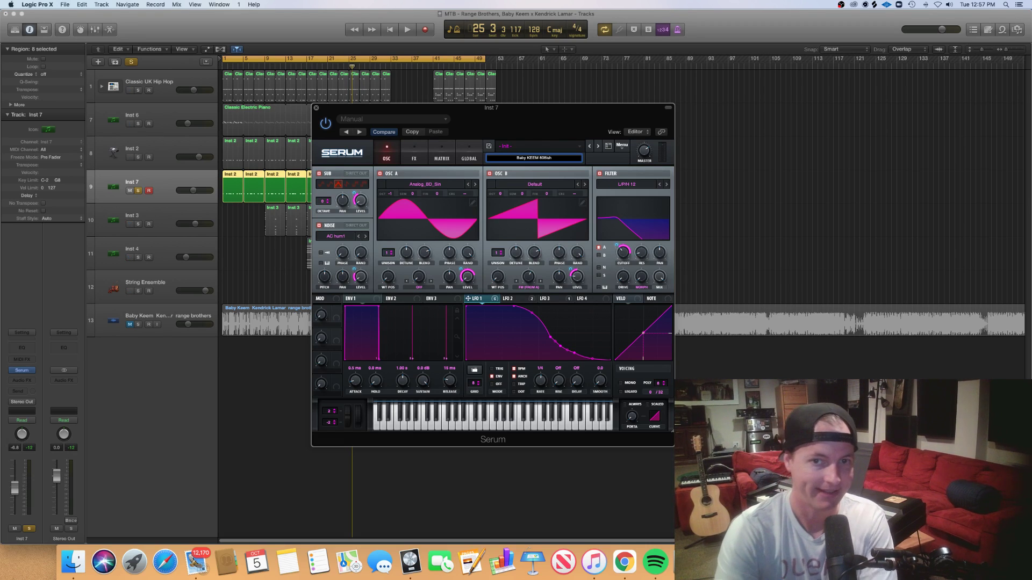
pyautogui.click(610, 158)
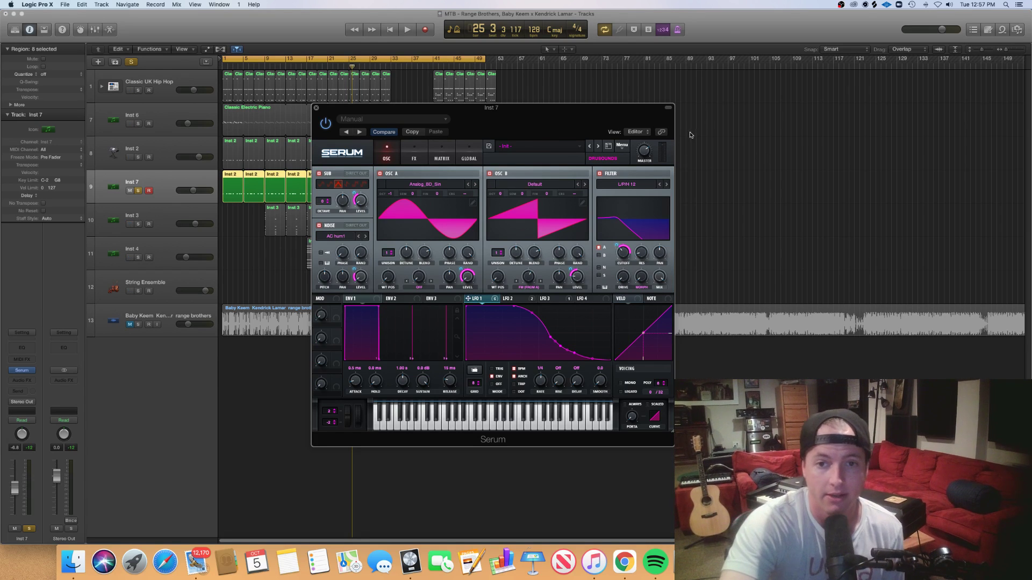
# Step: Close the Serum window and turn off solo on the Inst 7 track
pyautogui.click(316, 109)
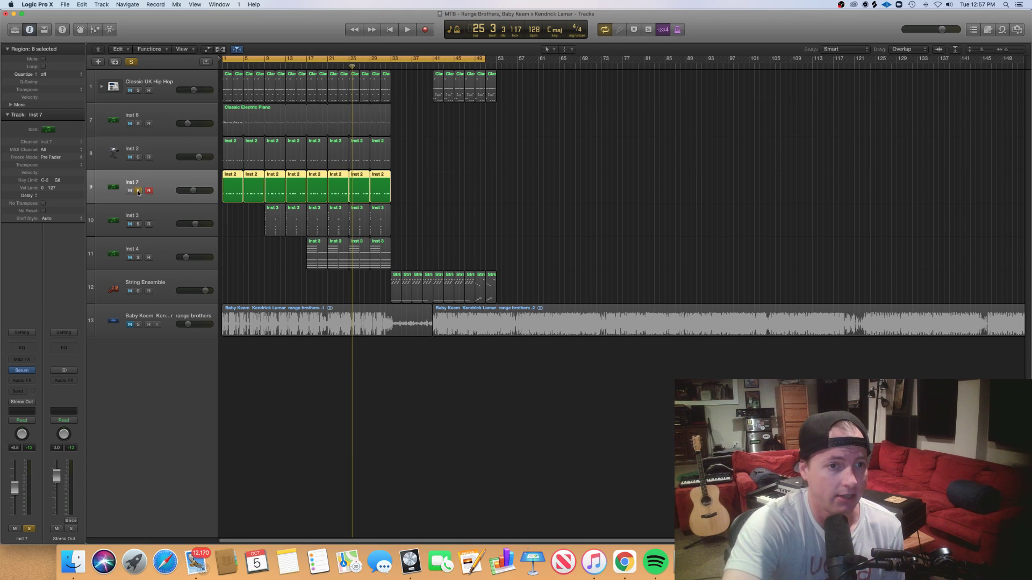
pyautogui.click(138, 191)
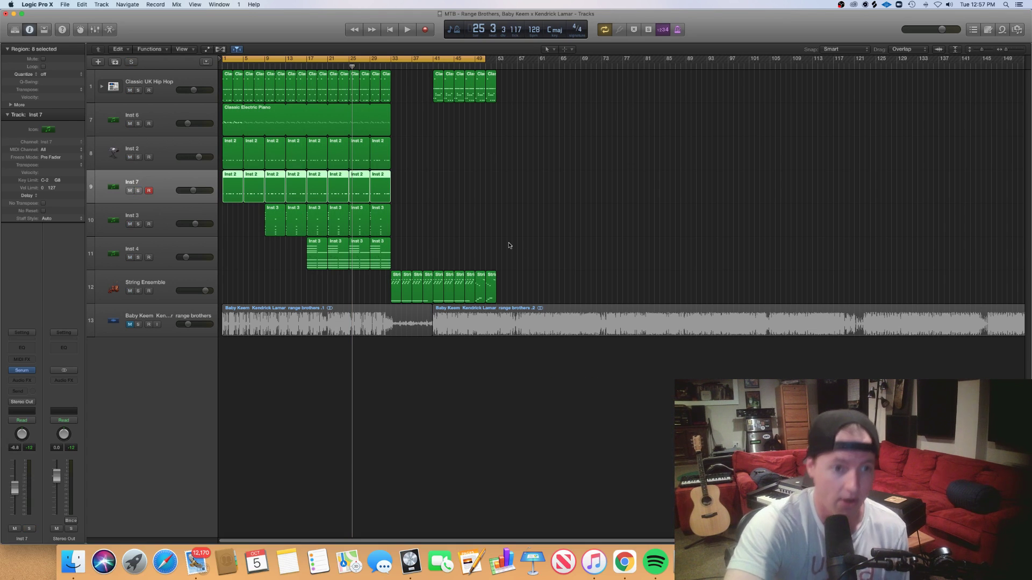
# Step: During playback of the arrangement, mute the Inst 2 track and raise the Inst 7 track's volume, finishing with playback stopped and no regions selected
pyautogui.press('space')
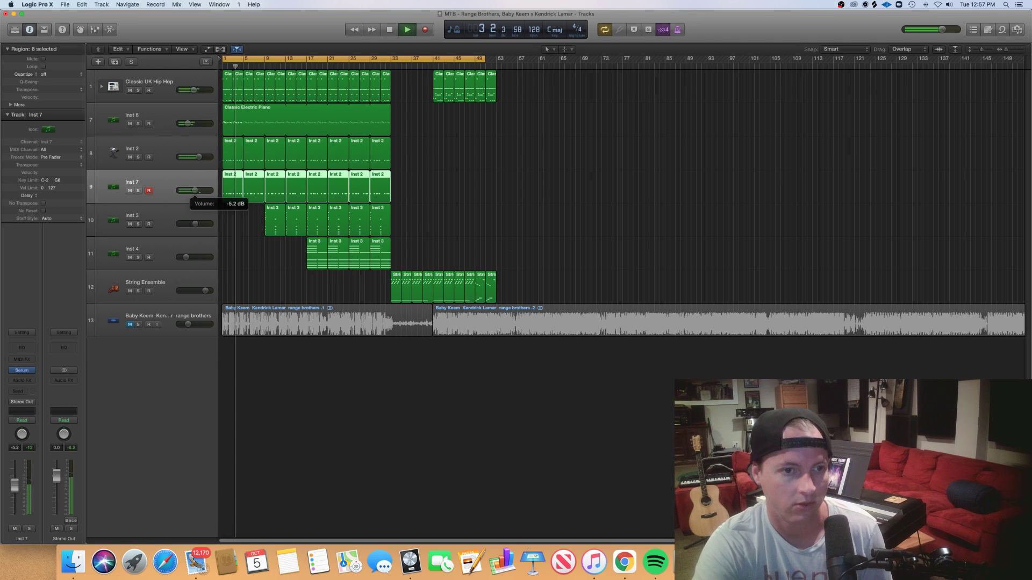
pyautogui.click(130, 157)
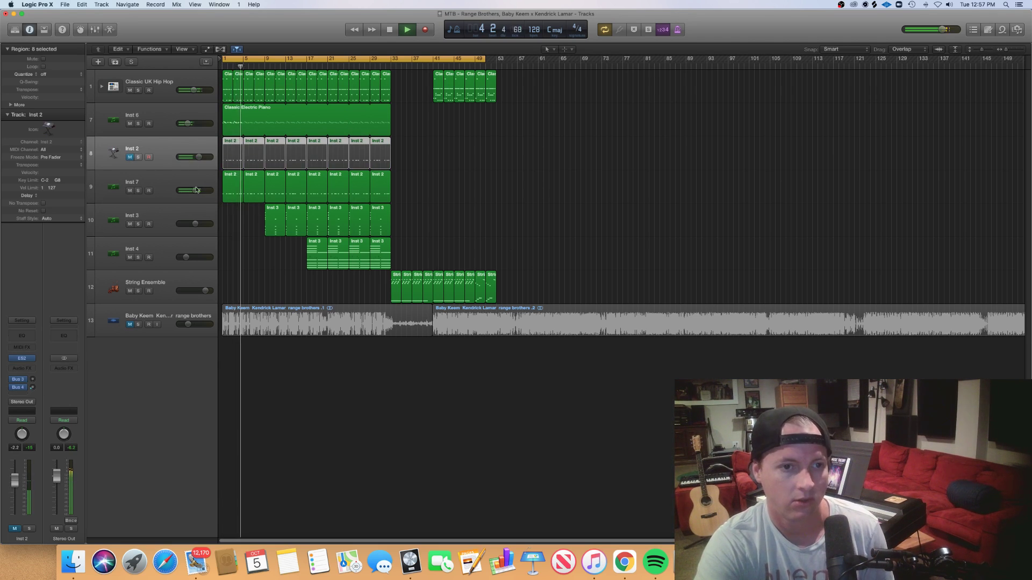
pyautogui.moveTo(195, 190); pyautogui.dragTo(199, 190)
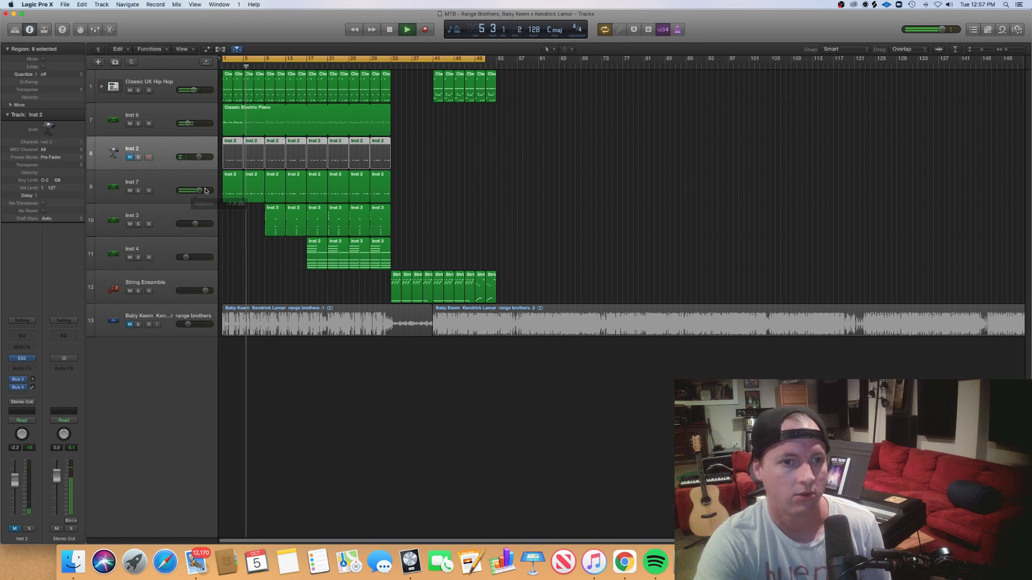
pyautogui.moveTo(205, 190); pyautogui.dragTo(205, 190)
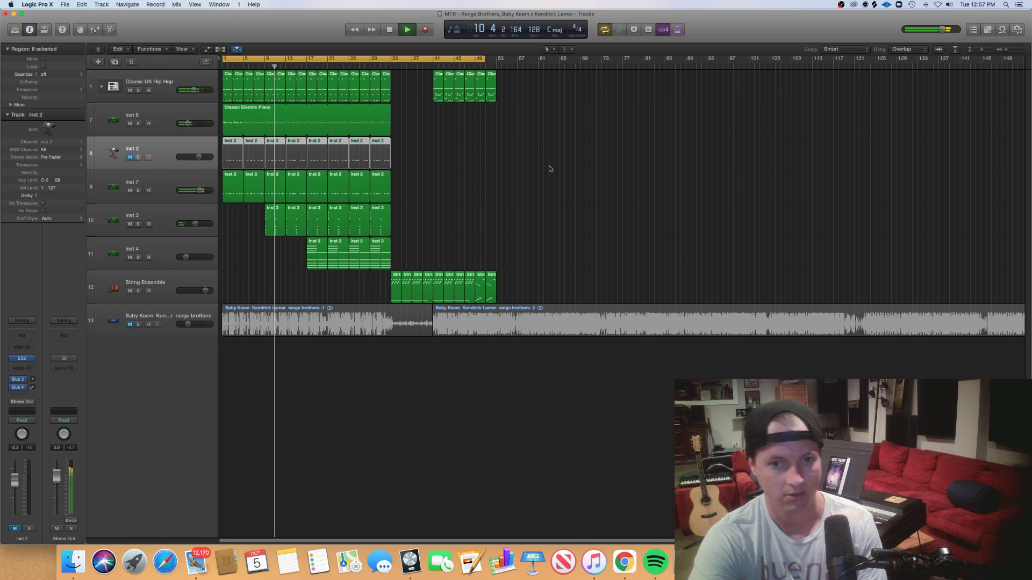
pyautogui.press('space')
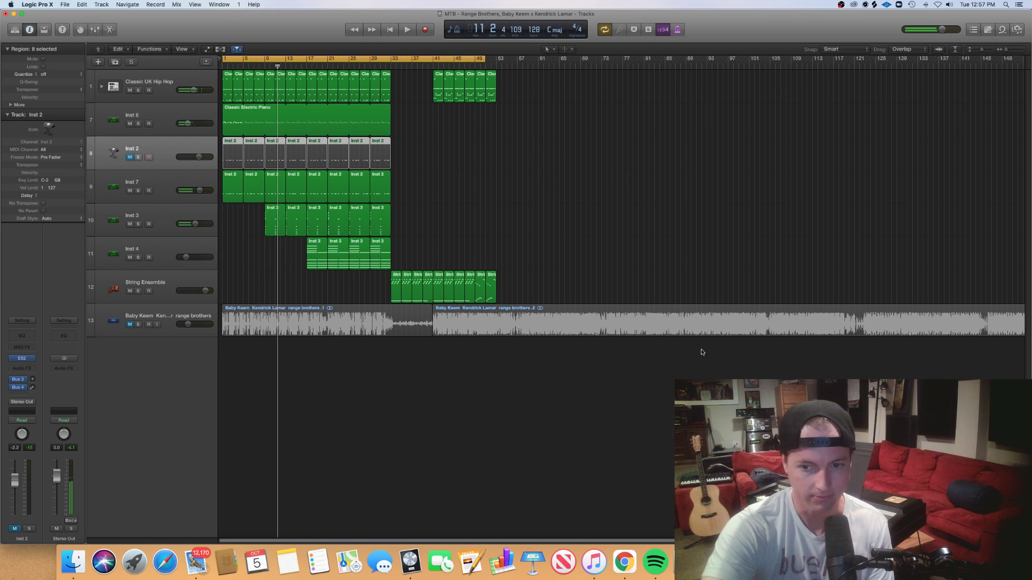
pyautogui.click(644, 270)
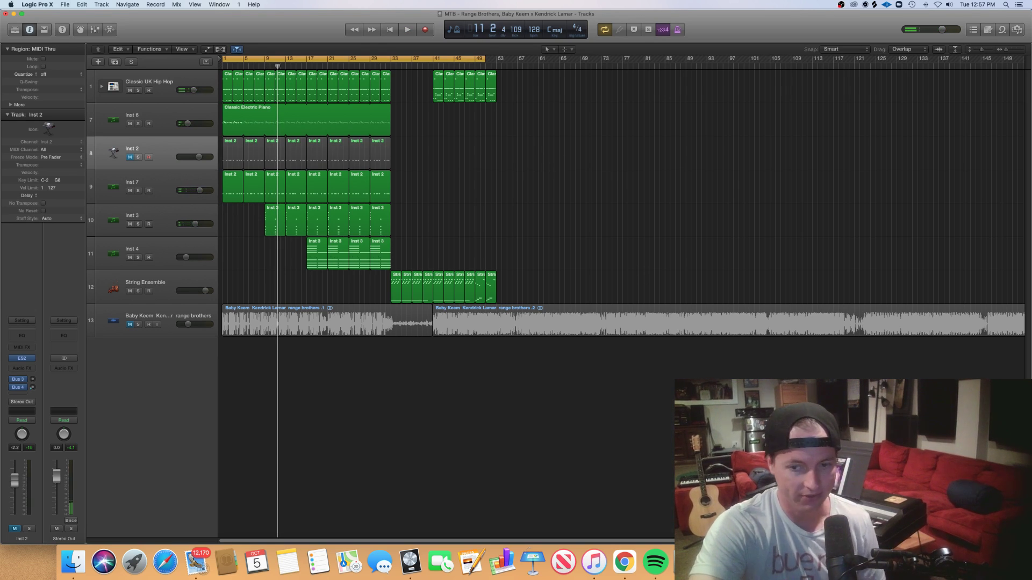